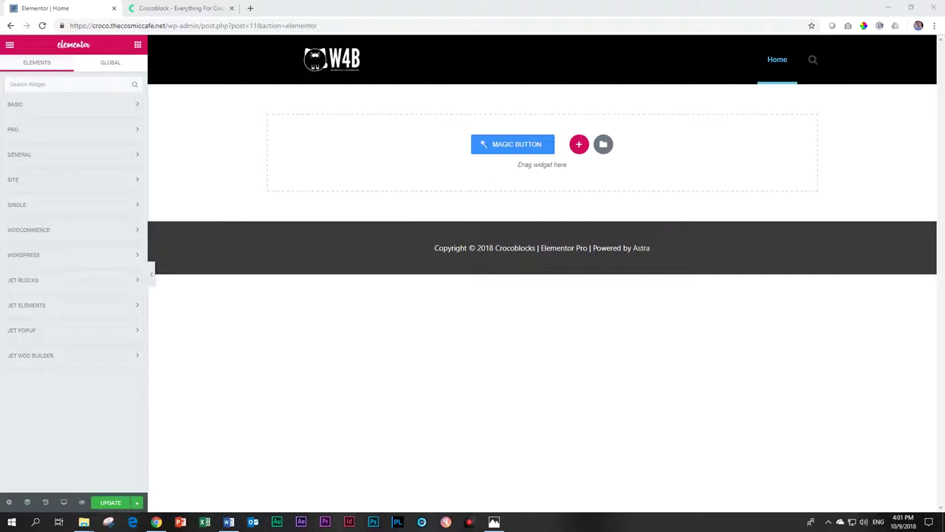
# Drag a JetElements Slider into the empty Home page section and delete its second placeholder slide
pyautogui.click(39, 308)
pyautogui.scroll(-5, 81, 310)
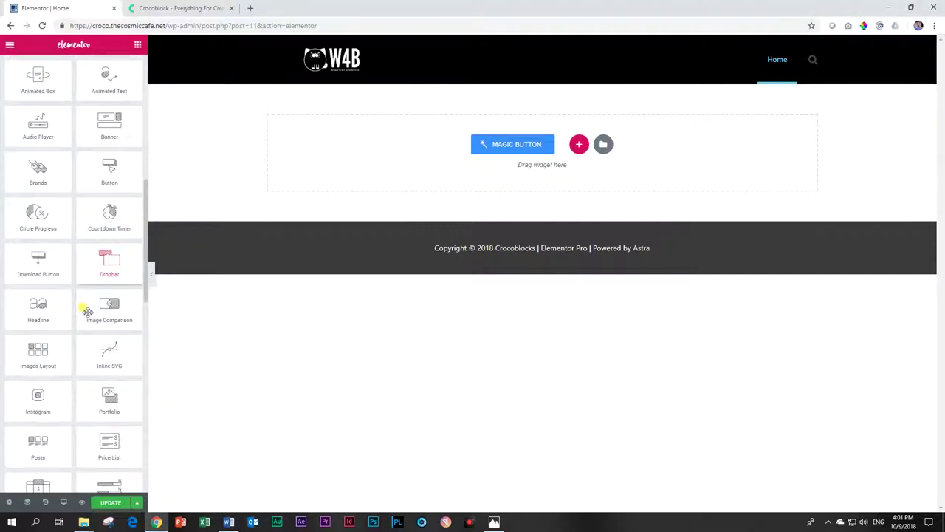
pyautogui.scroll(-3, 87, 313)
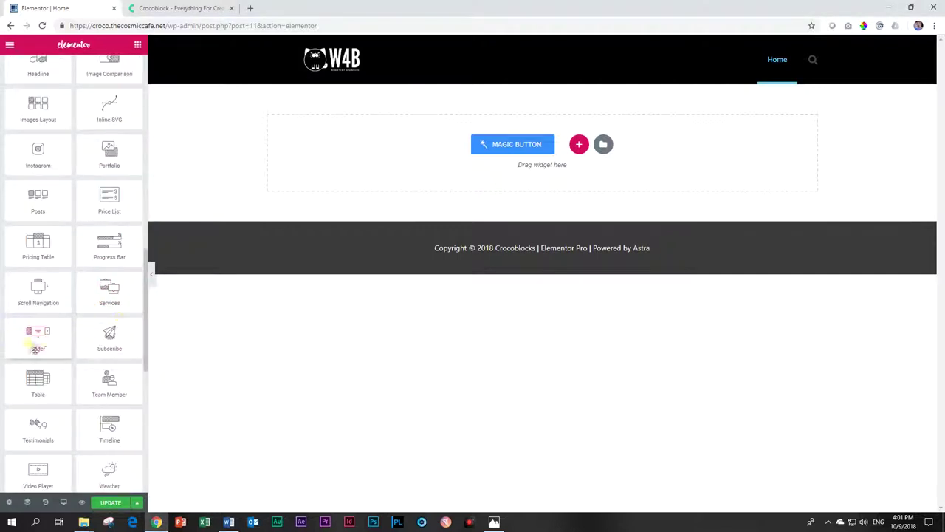
pyautogui.moveTo(35, 339); pyautogui.dragTo(438, 133)
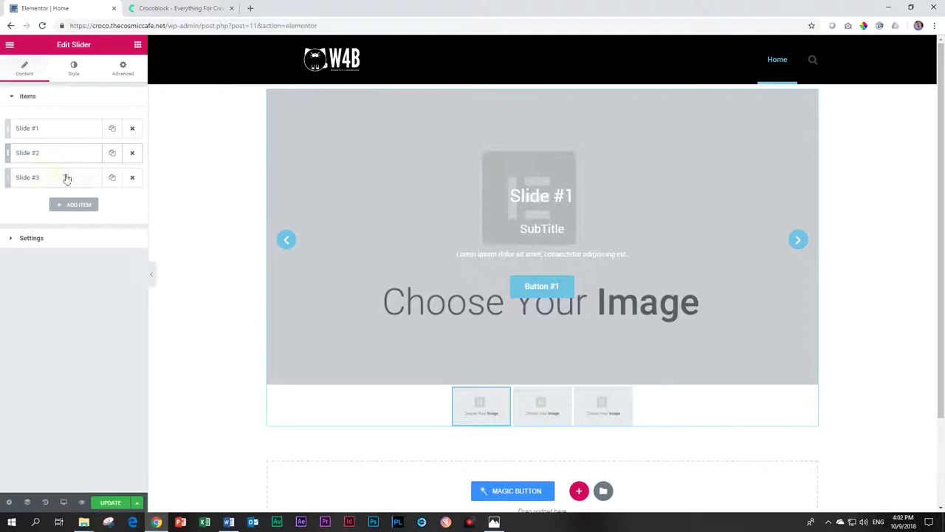
pyautogui.click(131, 153)
# Delete the third placeholder slide and give Slide #1 the yoga photo as its image
pyautogui.click(131, 153)
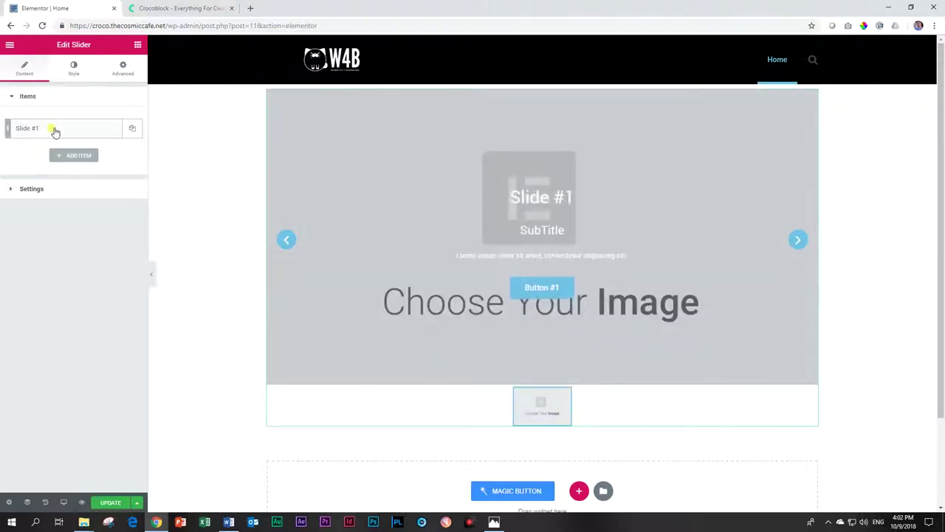
pyautogui.click(55, 129)
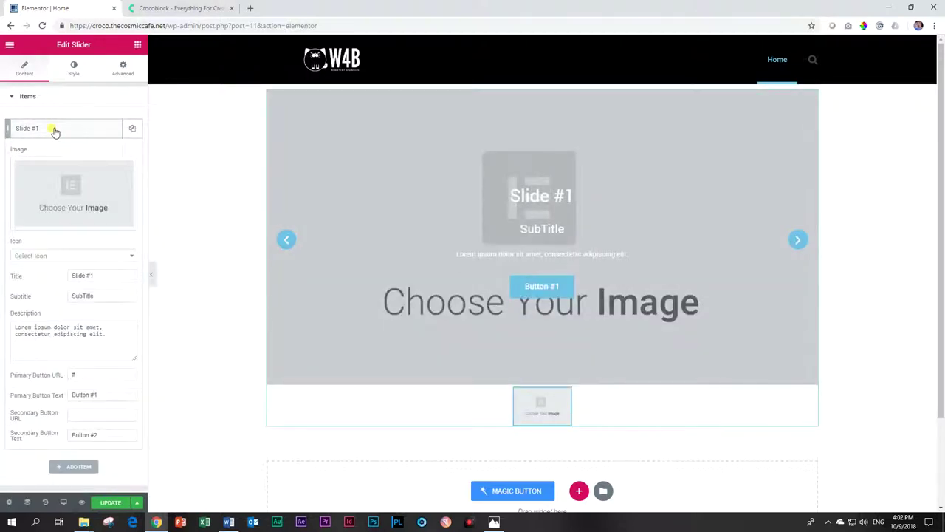
pyautogui.click(76, 190)
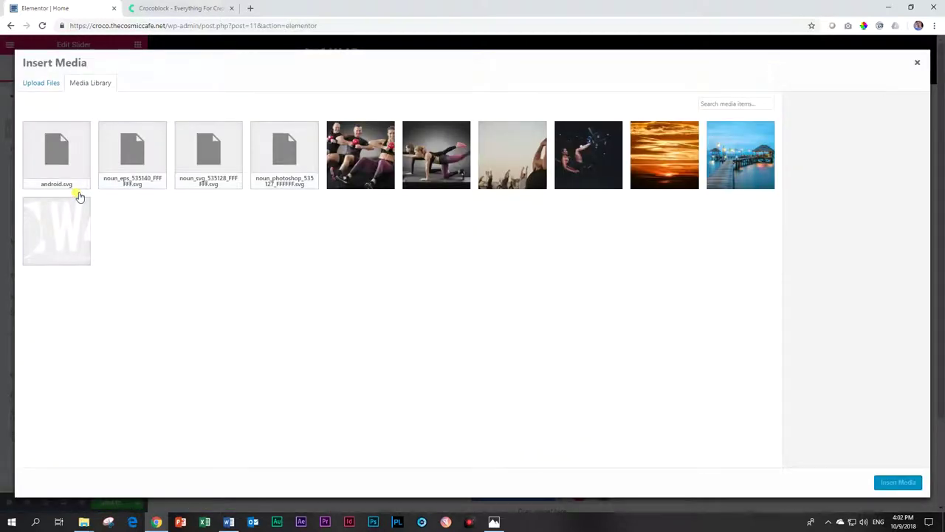
pyautogui.click(517, 159)
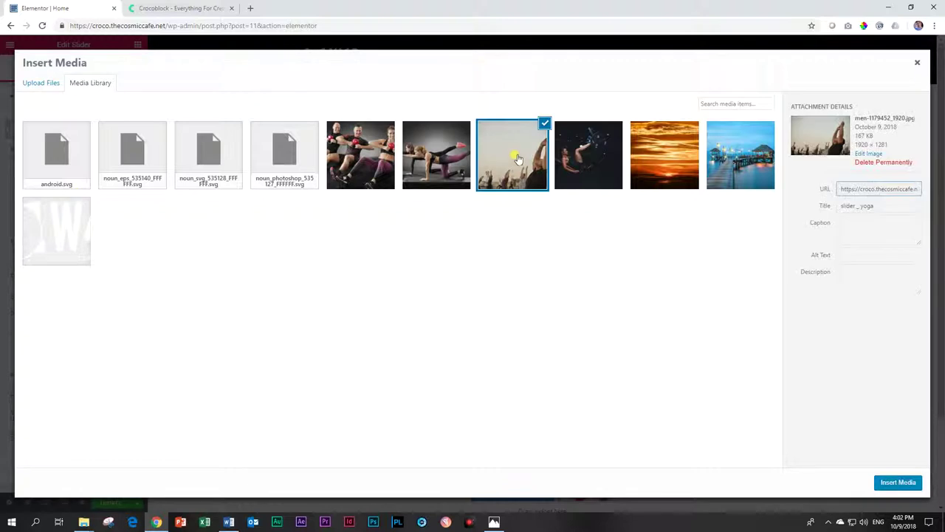
pyautogui.click(911, 484)
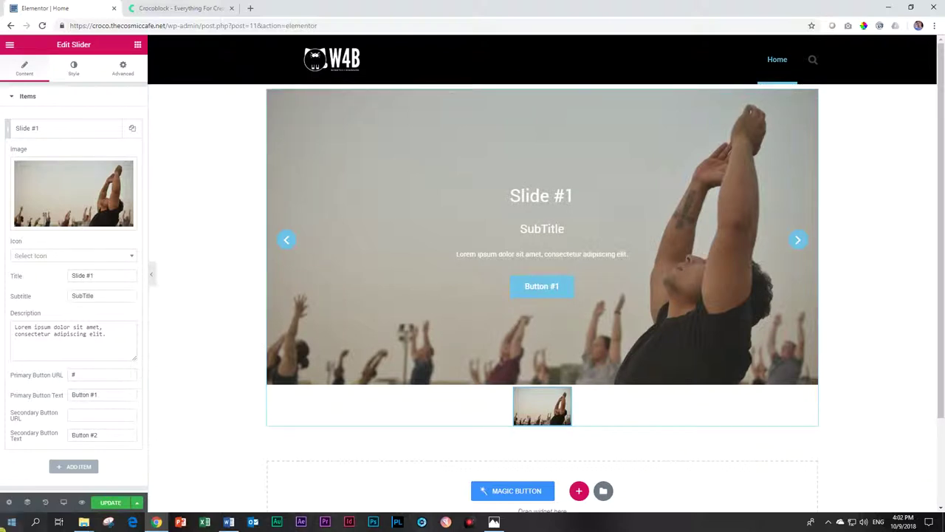
# Set the yoga slide's icon to angle-up
pyautogui.scroll(-1, 87, 251)
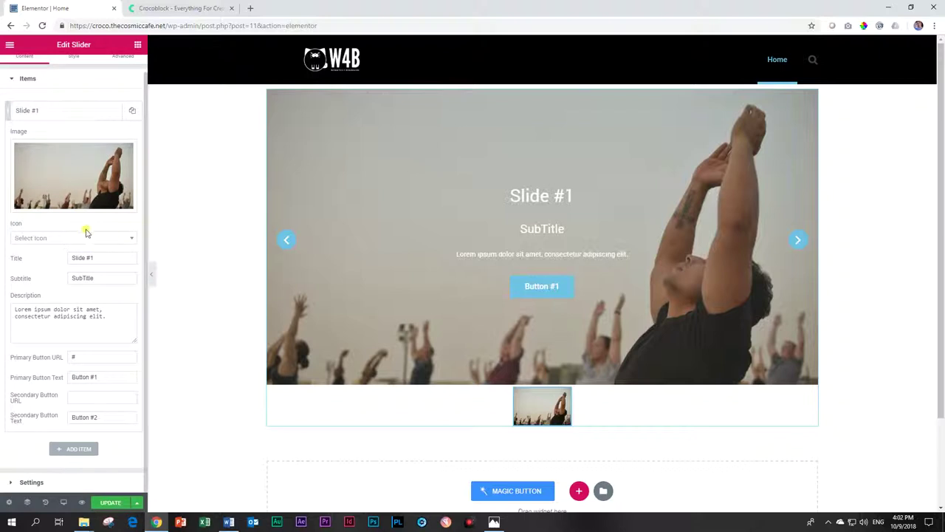
pyautogui.click(87, 240)
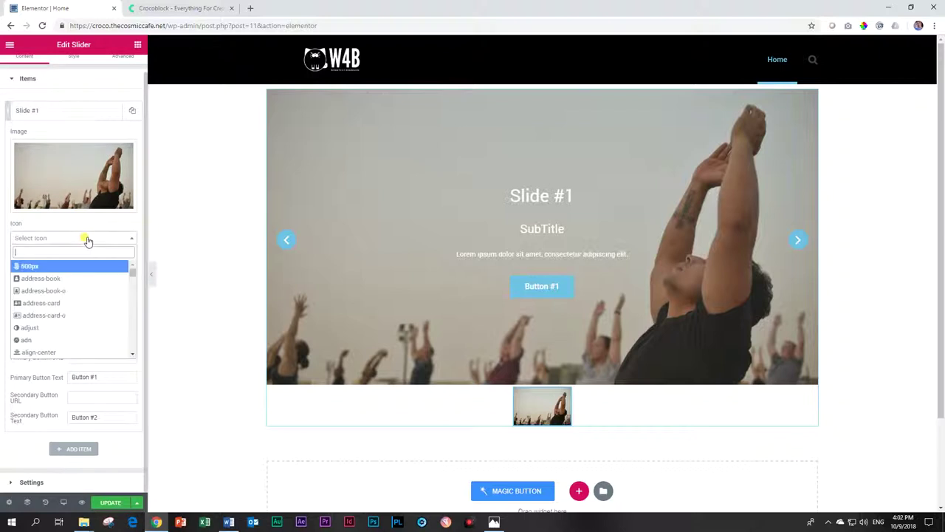
pyautogui.scroll(-3, 56, 310)
pyautogui.click(56, 322)
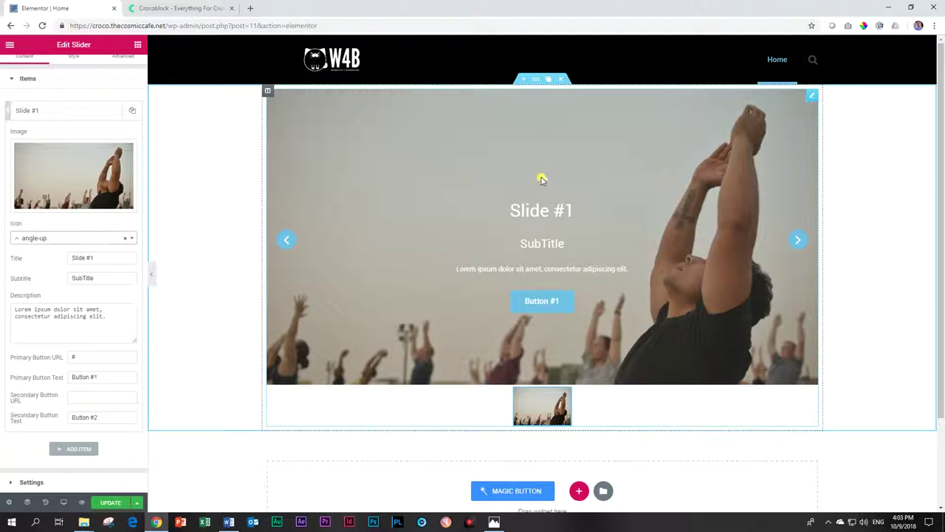
# Title the slide 'Yoga' with the subtitle 'Stretching Your Mind'
pyautogui.moveTo(101, 257); pyautogui.dragTo(37, 257)
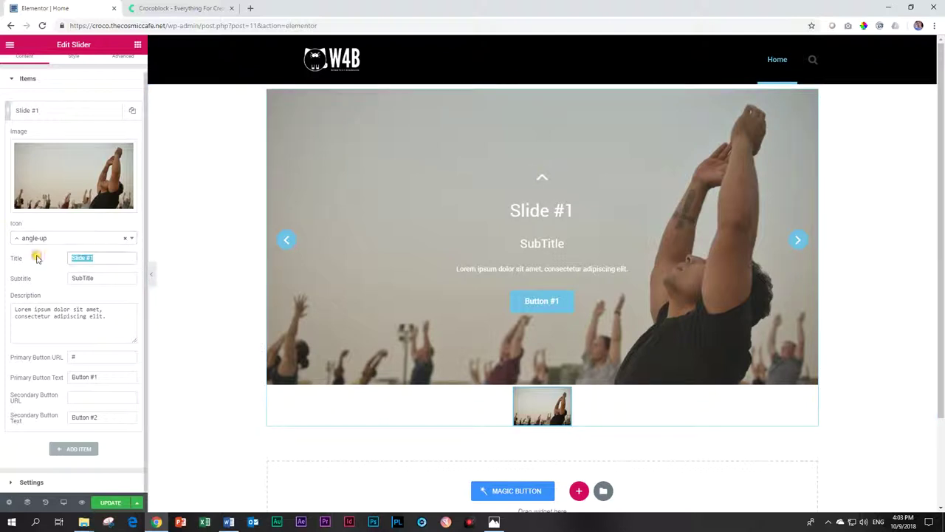
pyautogui.write('Yoga')
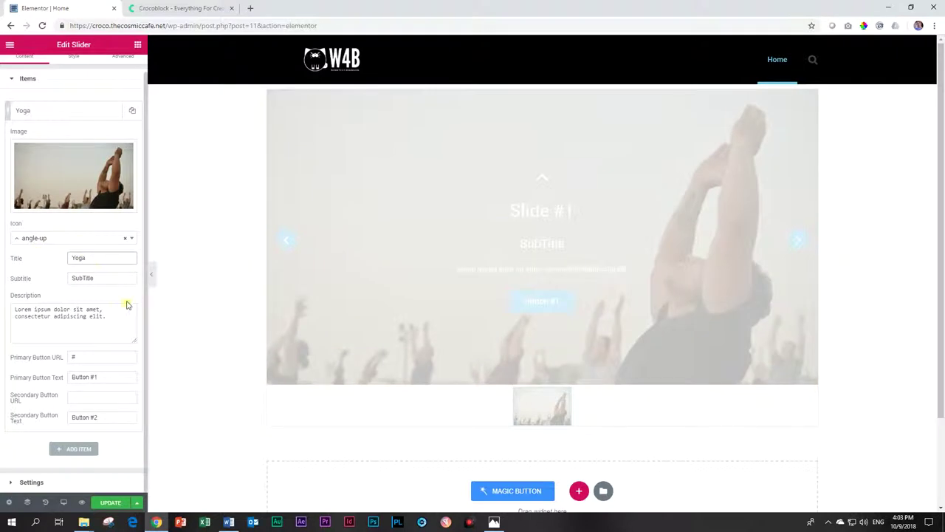
pyautogui.moveTo(99, 277); pyautogui.dragTo(33, 260)
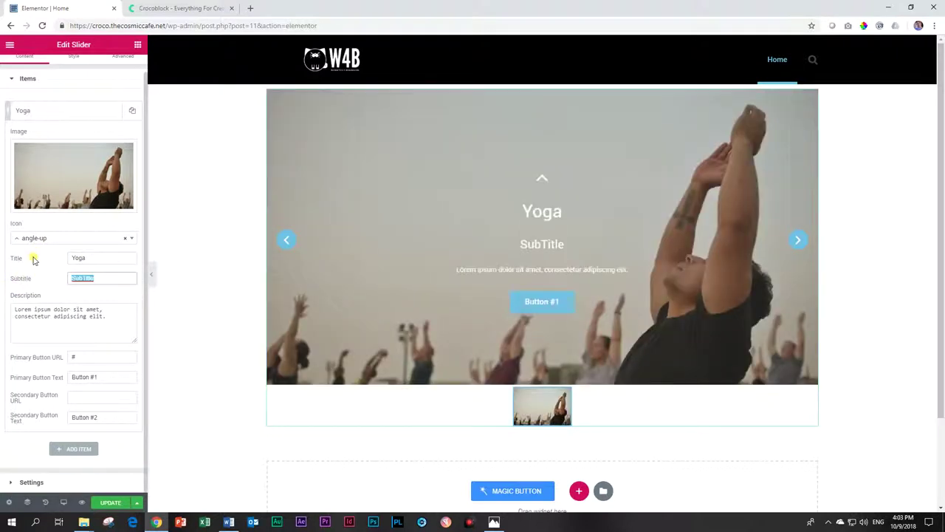
pyautogui.write('Stretching Your Mind')
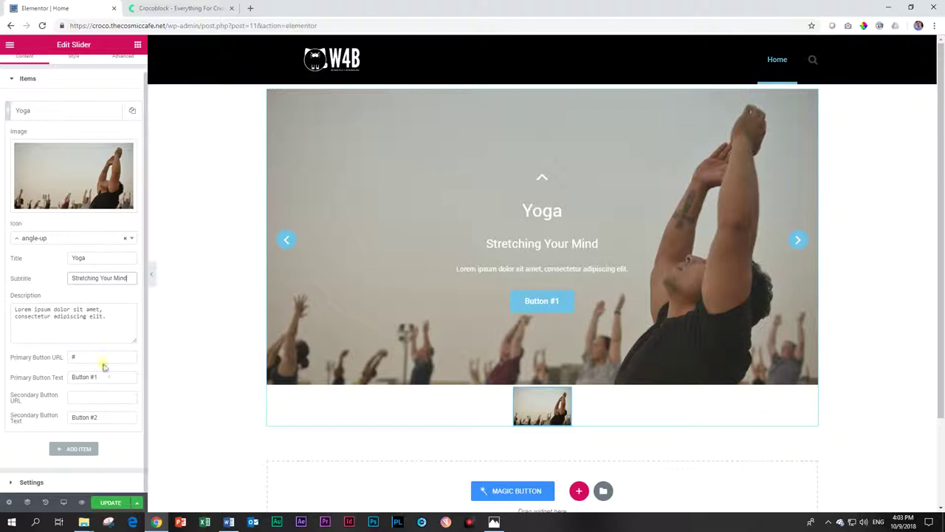
# Label the buttons 'Class Times' and 'Brochure', with the second button linking to #
pyautogui.moveTo(102, 379); pyautogui.dragTo(44, 375)
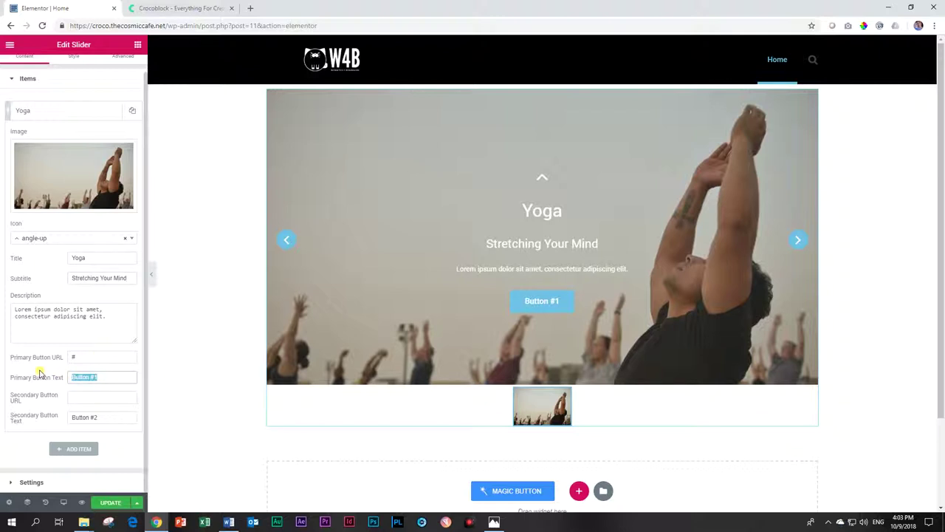
pyautogui.write('Sh')
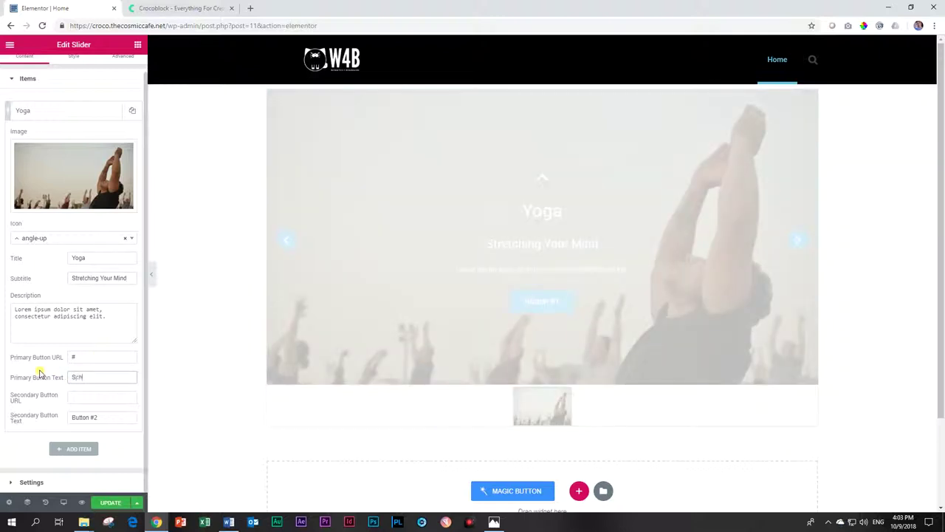
pyautogui.write('e')
pyautogui.press('BackSpace')
pyautogui.press('BackSpace')
pyautogui.press('BackSpace')
pyautogui.press('BackSpace')
pyautogui.write('Class Times')
pyautogui.click(70, 394)
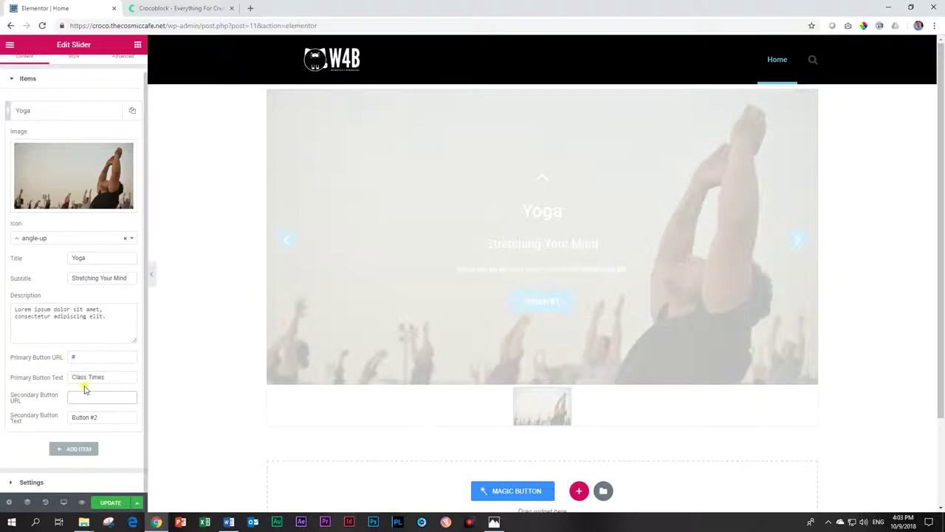
pyautogui.write('#')
pyautogui.moveTo(109, 416); pyautogui.dragTo(52, 417)
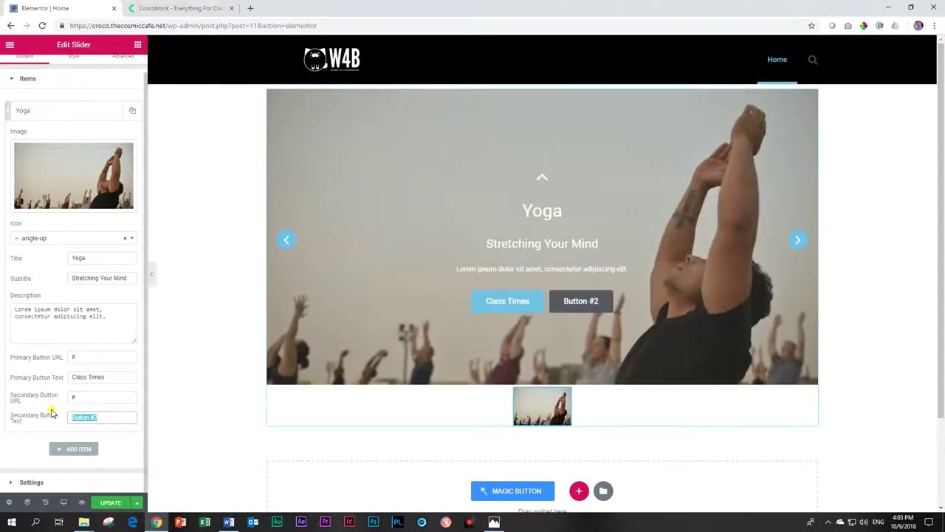
pyautogui.press('BackSpace')
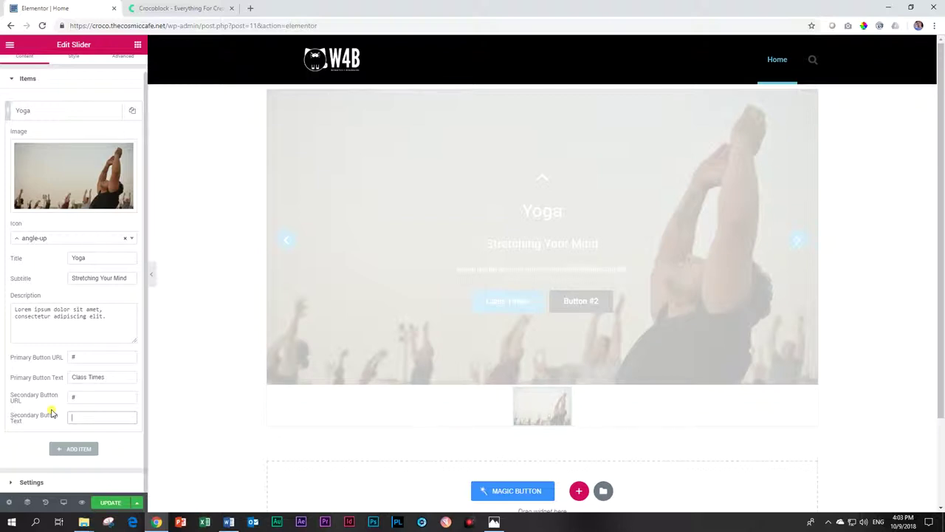
pyautogui.write('Brochure')
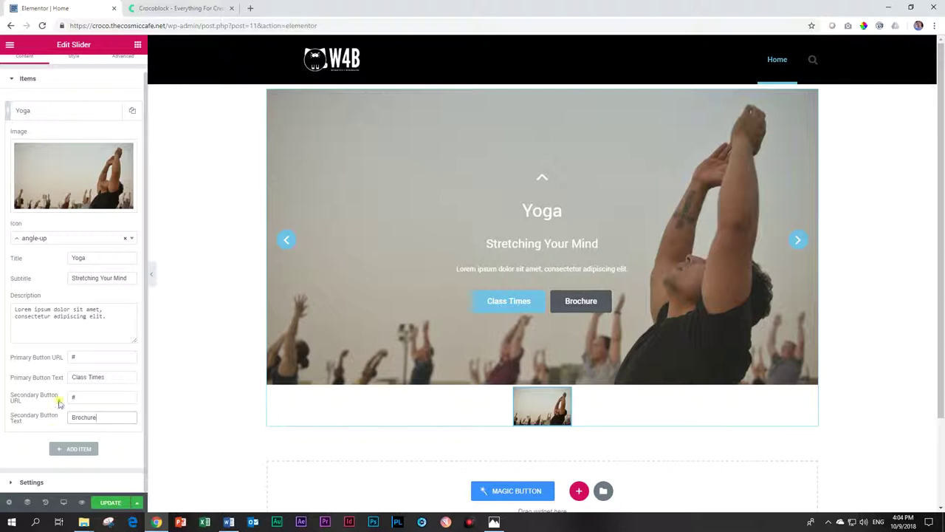
# Make the slider's section stretched with full-width content and No Gap between columns
pyautogui.rightClick(200, 120)
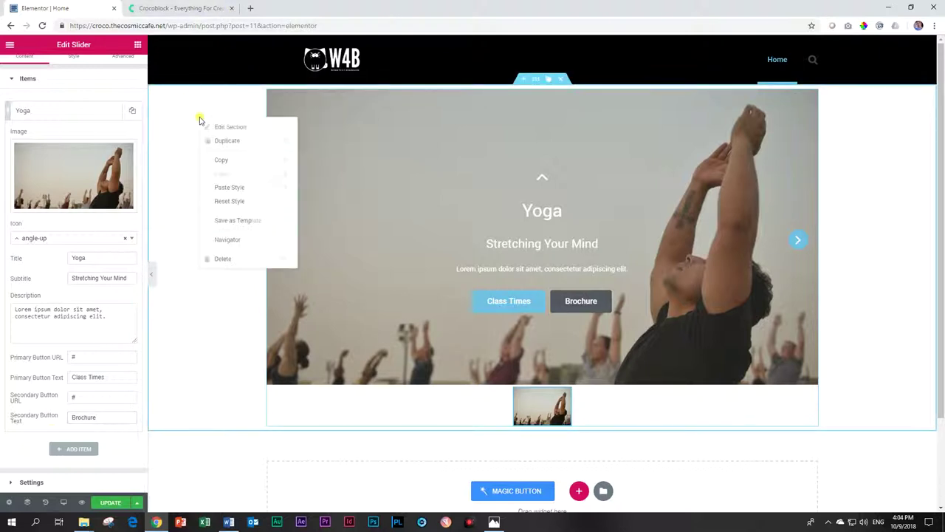
pyautogui.click(214, 129)
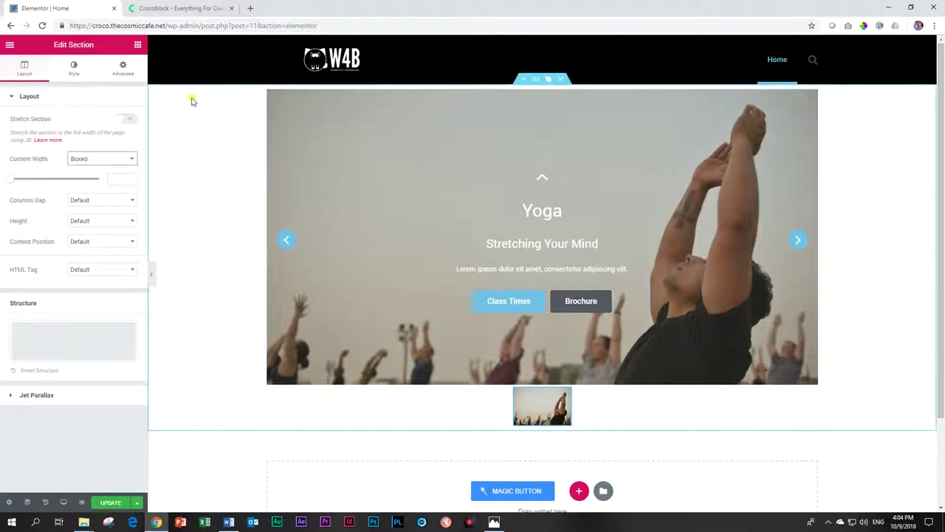
pyautogui.click(90, 160)
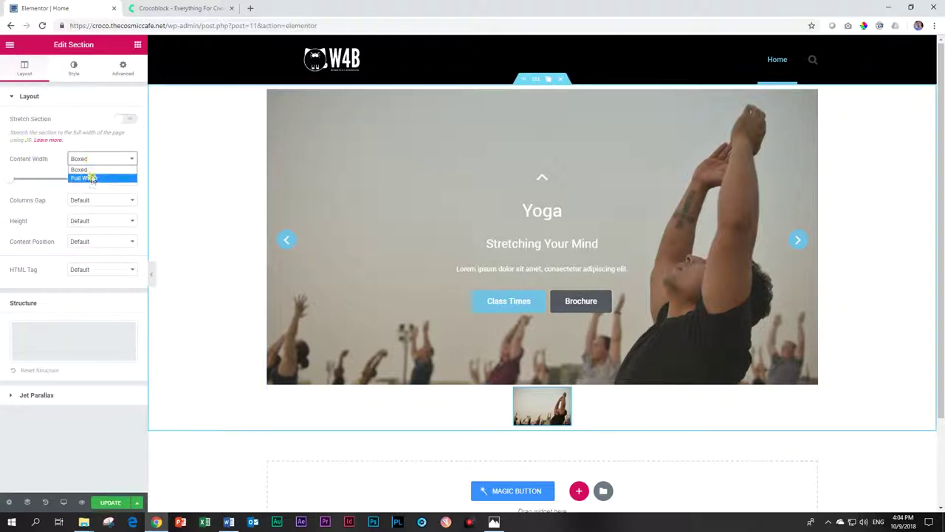
pyautogui.click(87, 178)
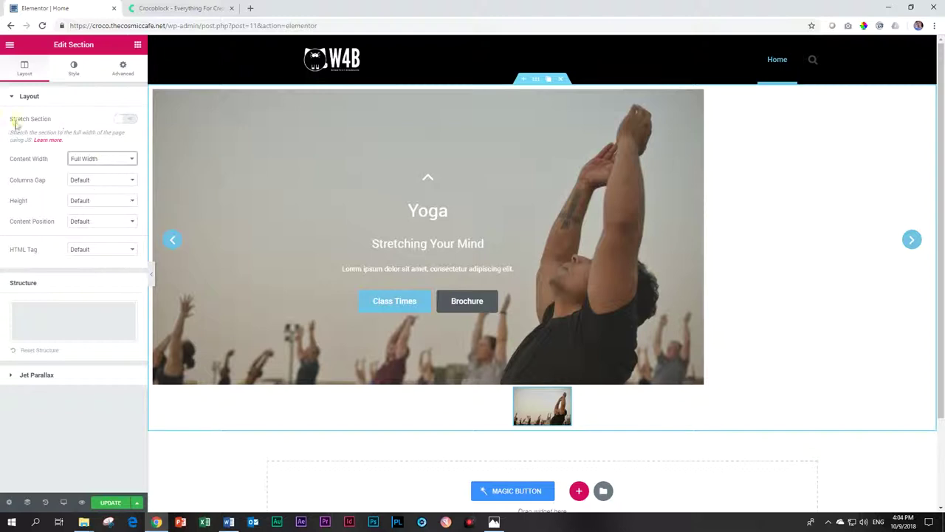
pyautogui.click(123, 120)
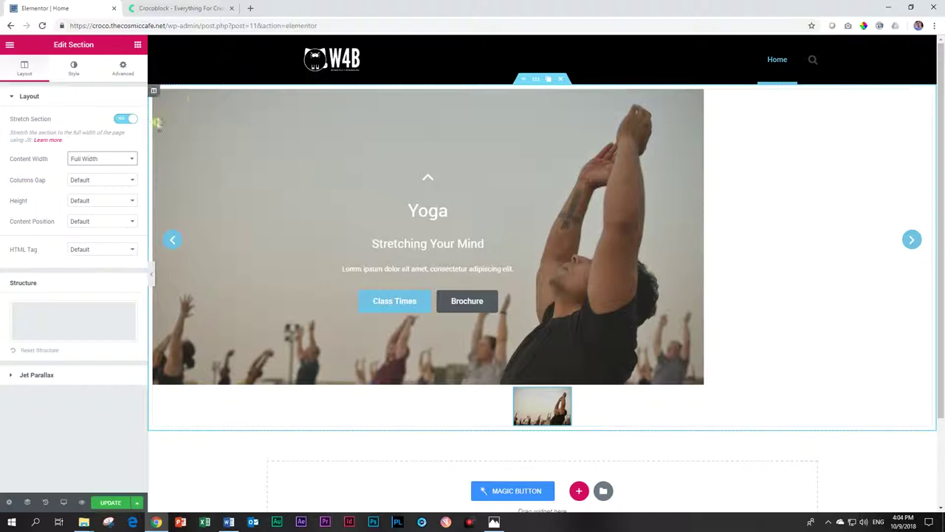
pyautogui.click(93, 180)
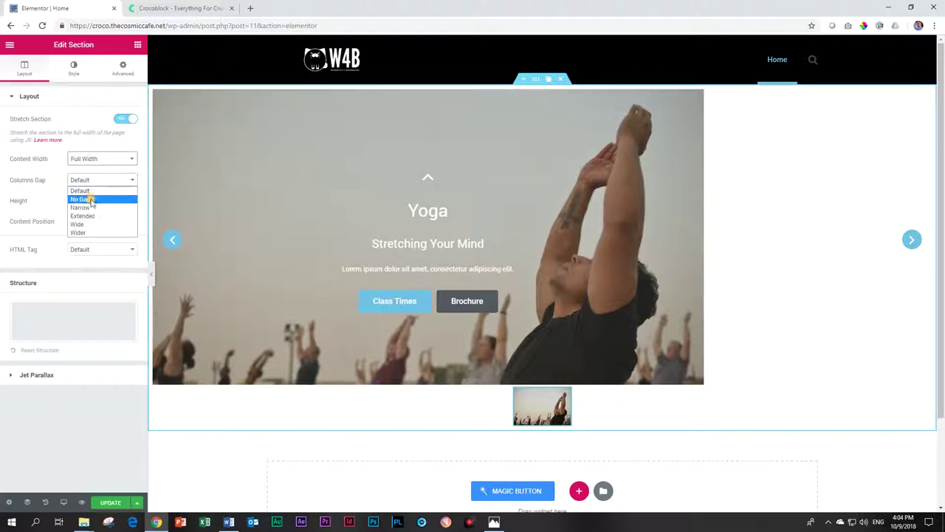
pyautogui.click(90, 199)
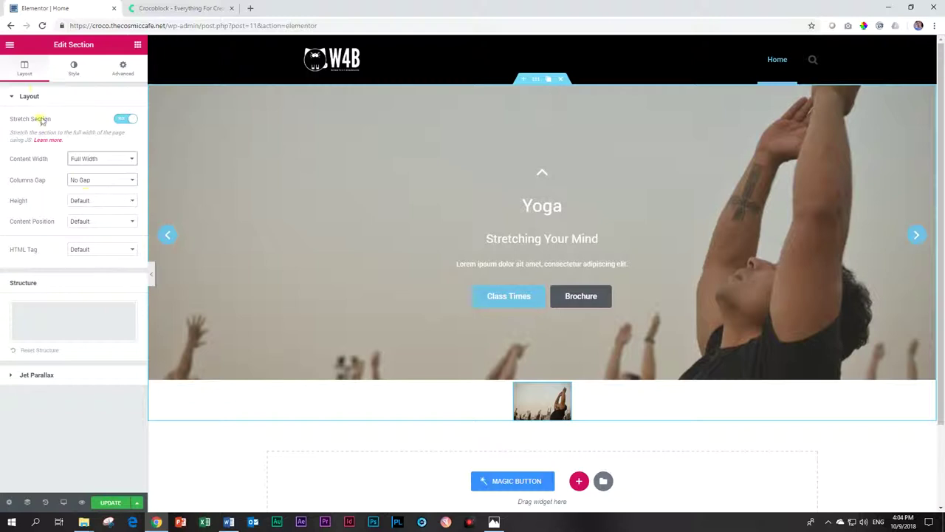
# Duplicate the Yoga slide and give the copy the kneeling-stretch photo
pyautogui.click(463, 160)
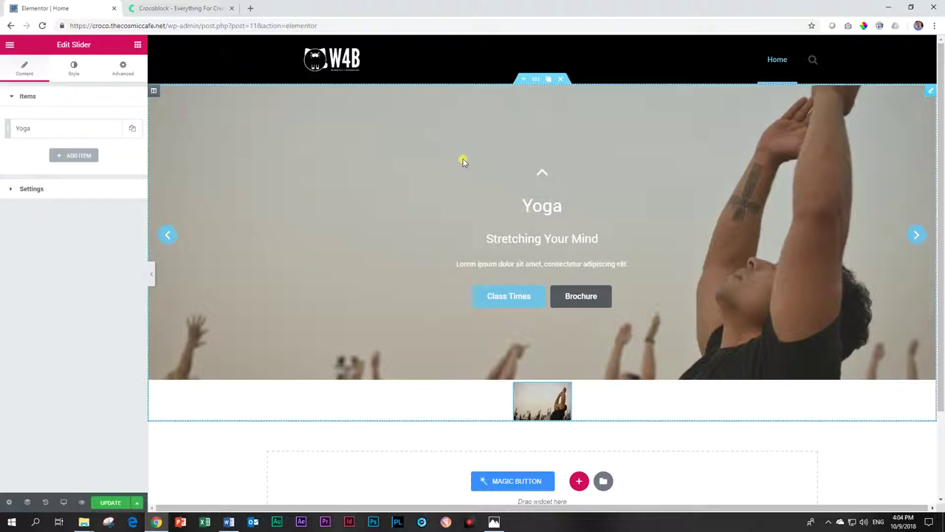
pyautogui.click(112, 128)
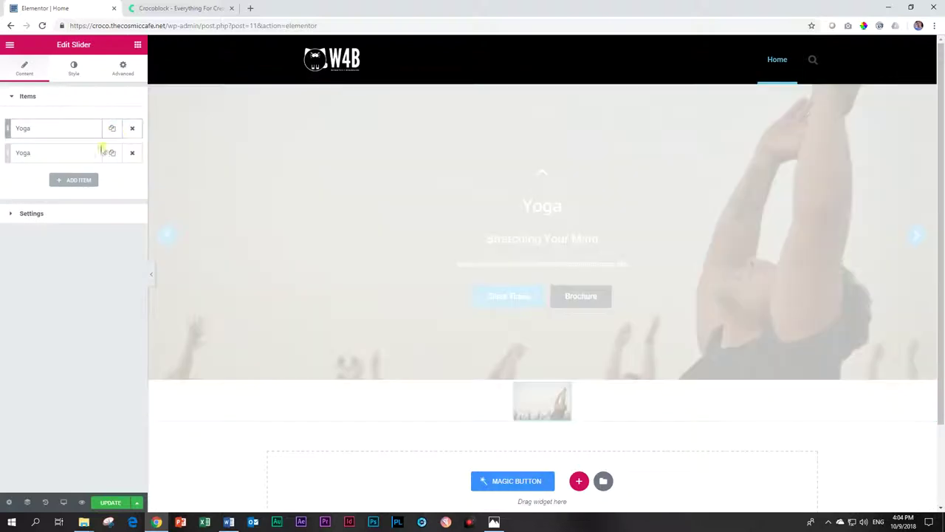
pyautogui.click(59, 156)
pyautogui.click(60, 209)
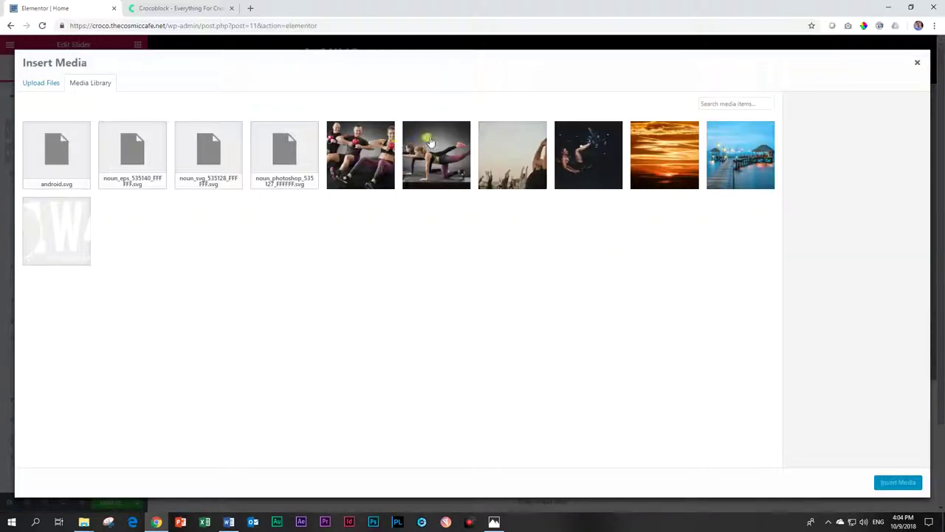
pyautogui.click(437, 155)
pyautogui.click(895, 484)
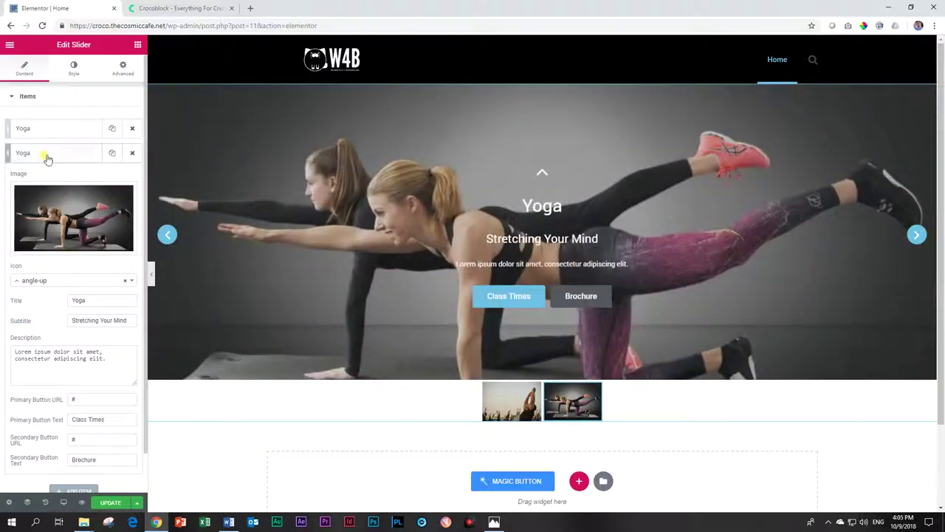
# Retitle the second slide 'Pilates', preview it, and duplicate it into a third slide
pyautogui.doubleClick(78, 299)
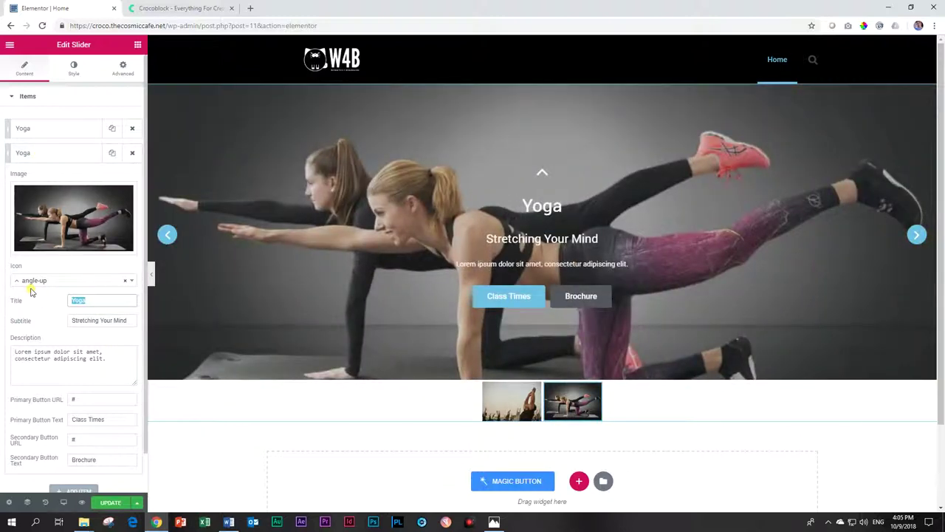
pyautogui.write('Pilates')
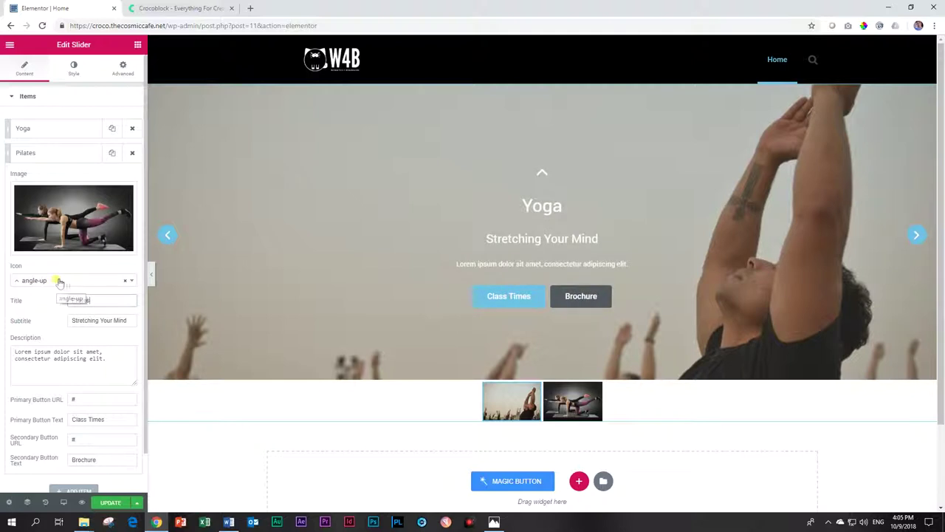
pyautogui.click(587, 418)
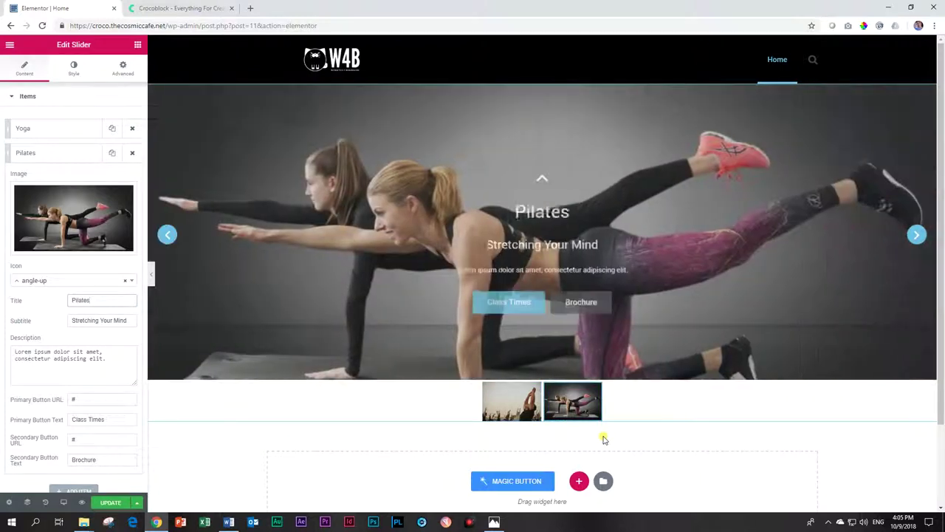
pyautogui.click(578, 403)
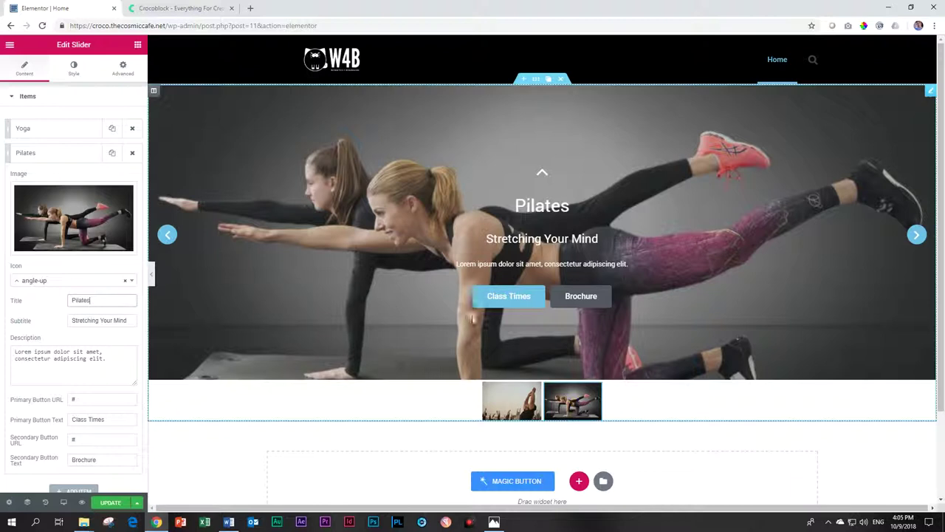
pyautogui.click(63, 157)
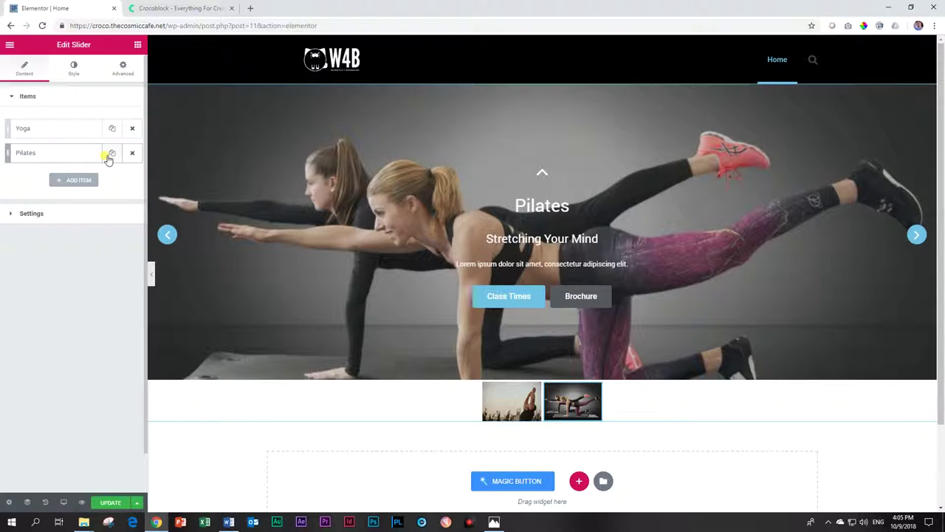
pyautogui.click(108, 156)
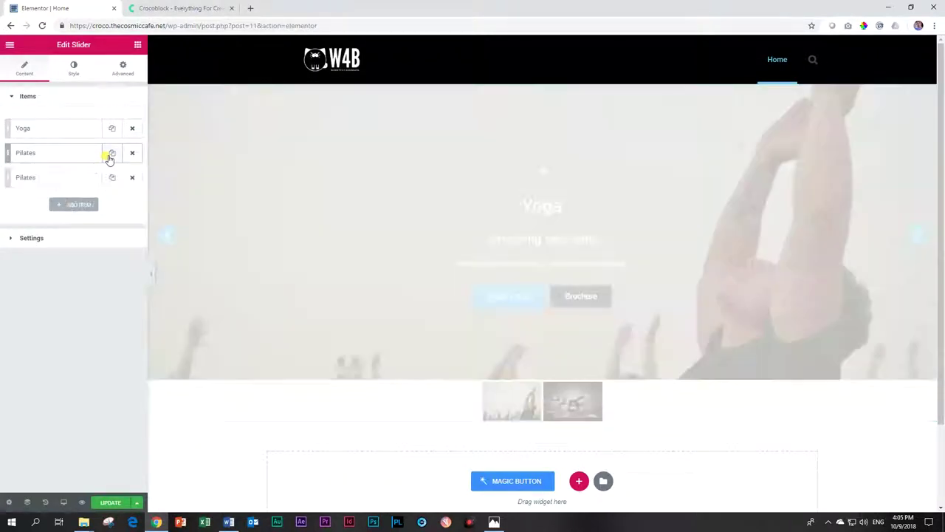
# Give the third slide the kettlebell group photo
pyautogui.click(46, 178)
pyautogui.click(66, 251)
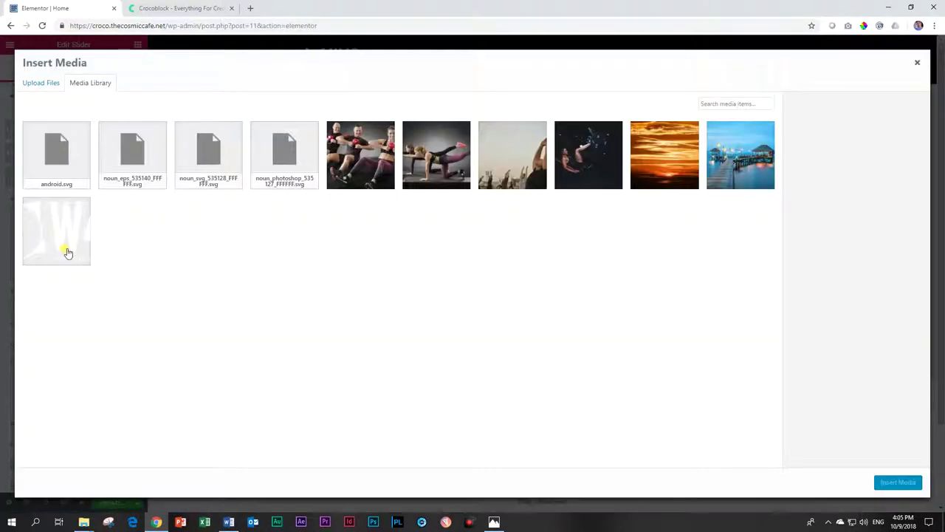
pyautogui.click(357, 151)
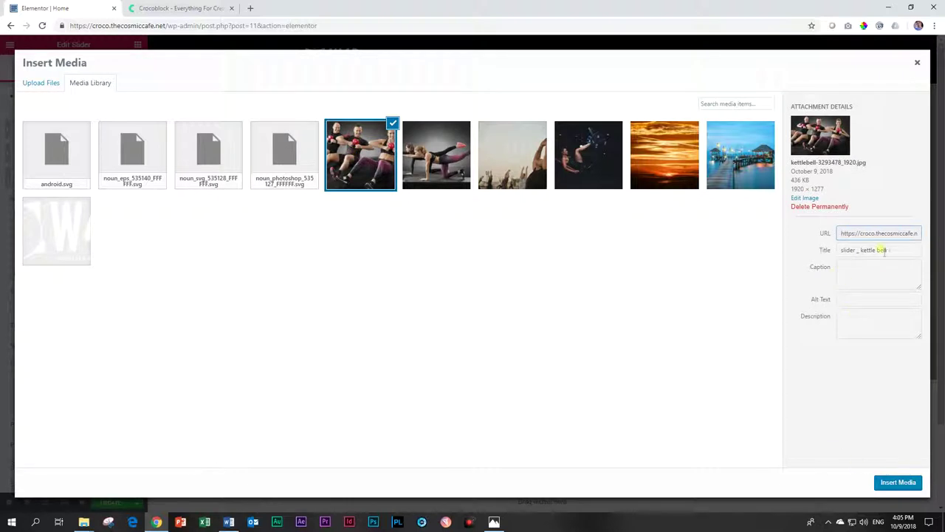
pyautogui.click(895, 481)
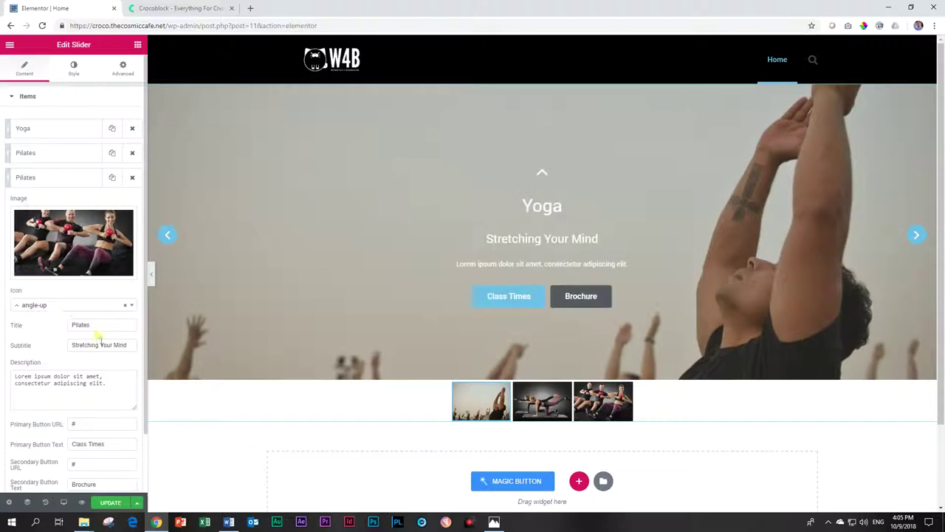
# Title the third slide 'Kettle Bell' with the subtitle 'Ringing Your Muscles'
pyautogui.moveTo(94, 325); pyautogui.dragTo(3, 322)
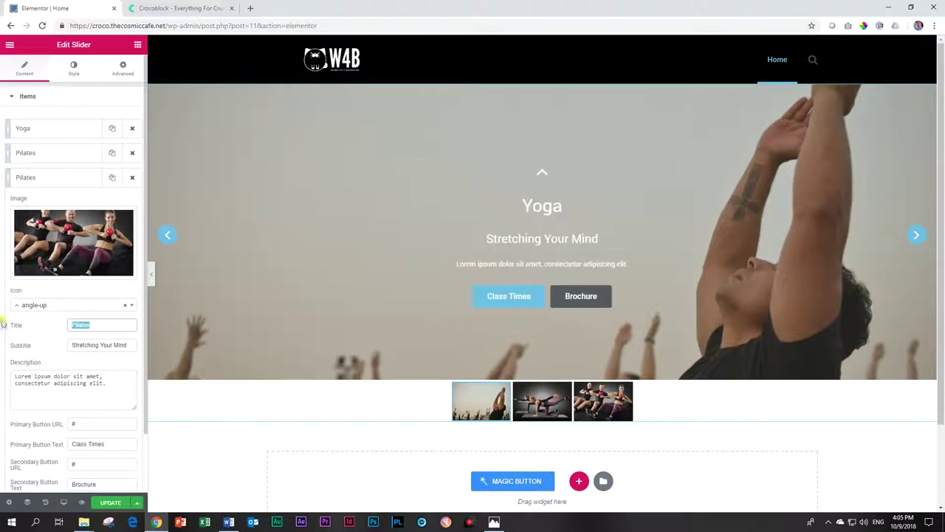
pyautogui.write('Kett')
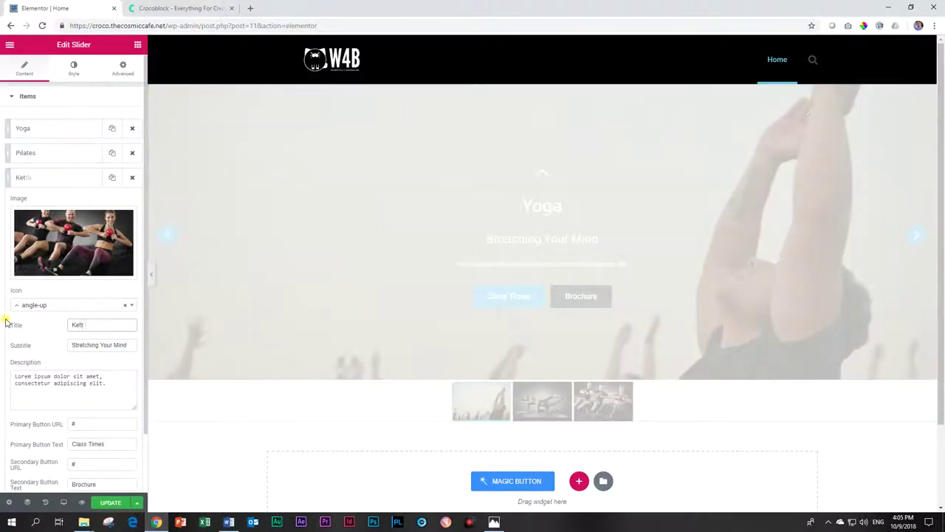
pyautogui.write('le Bell')
pyautogui.press('Tab')
pyautogui.write('R')
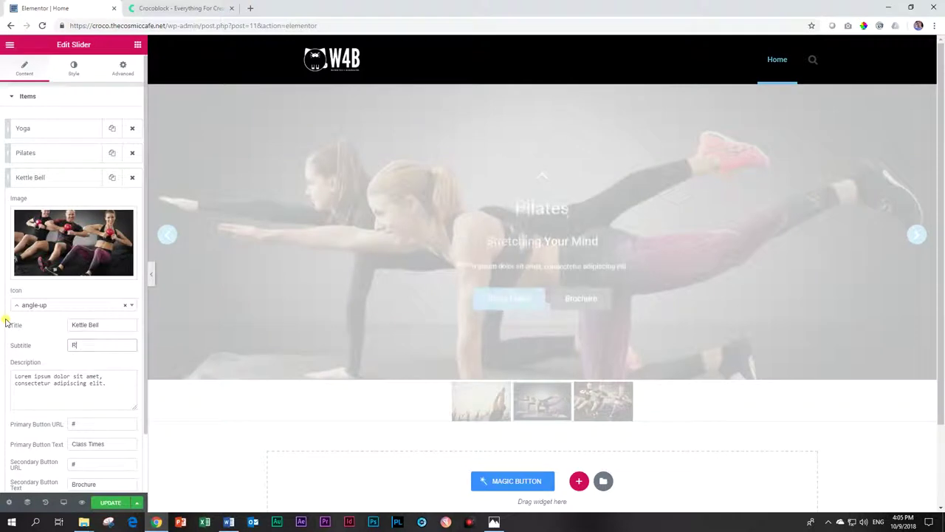
pyautogui.write('inging Your')
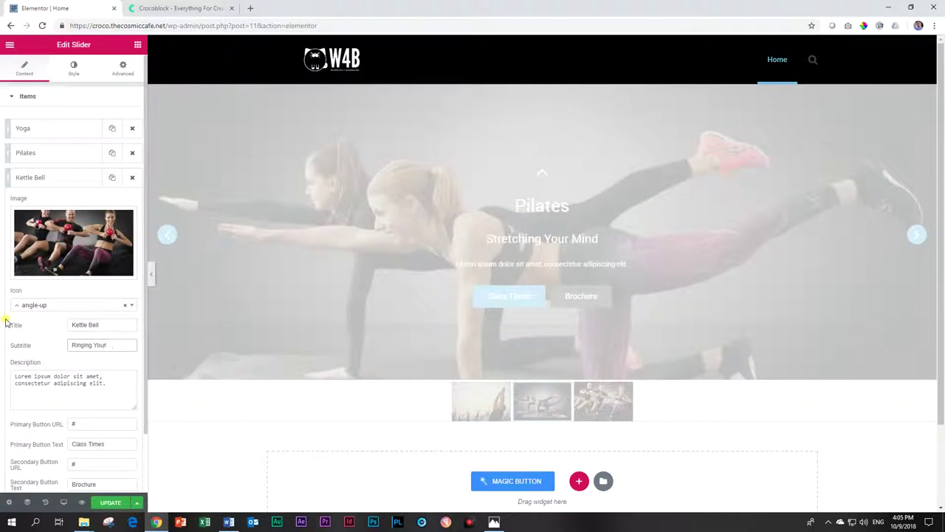
pyautogui.write(' Muscles')
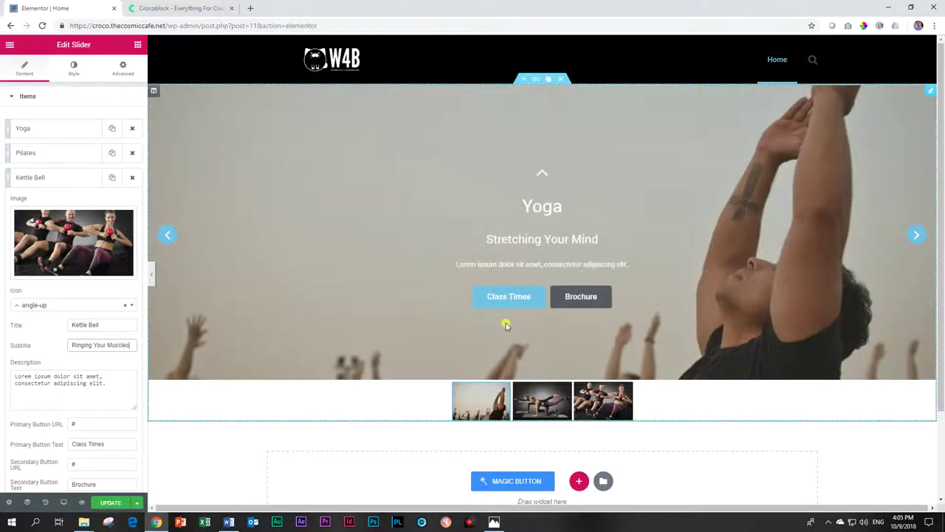
pyautogui.click(72, 177)
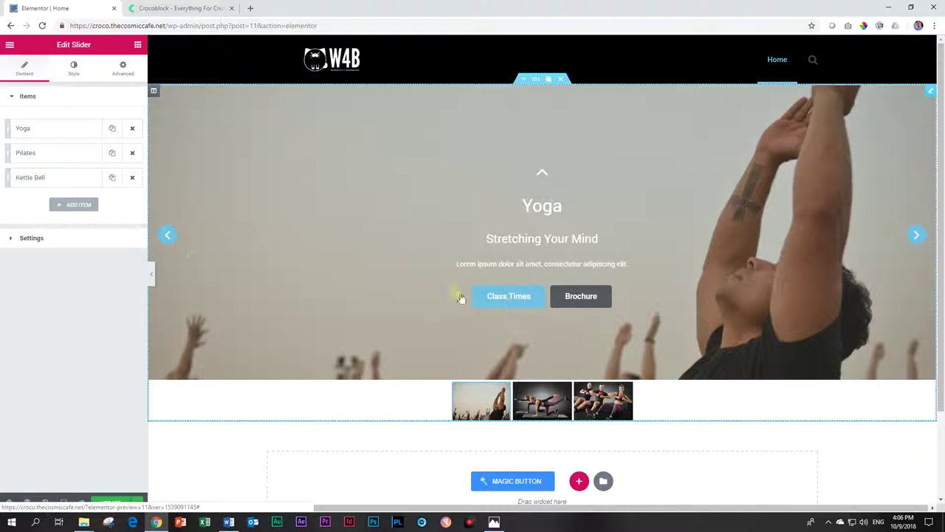
# Keep the Large - 1024 x 1024 image size, show arrows only on hover, and enable pagination dots
pyautogui.click(46, 237)
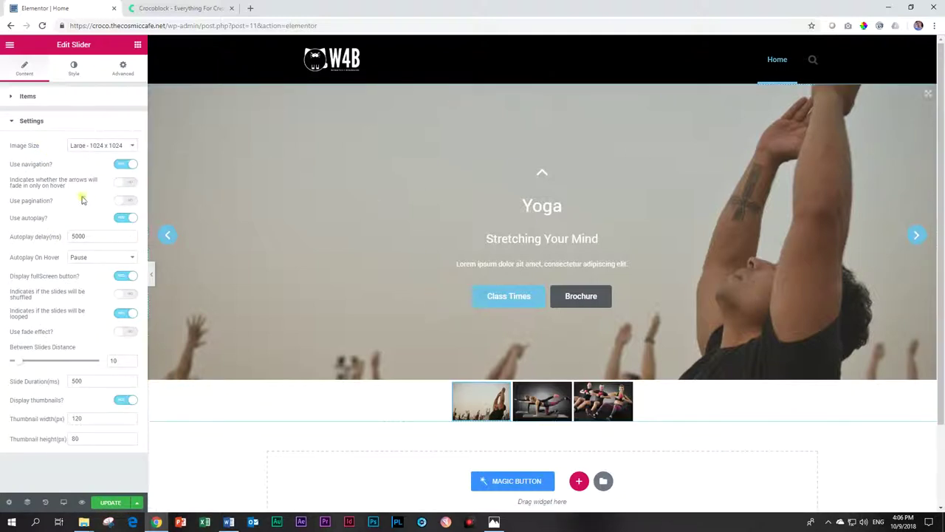
pyautogui.click(99, 145)
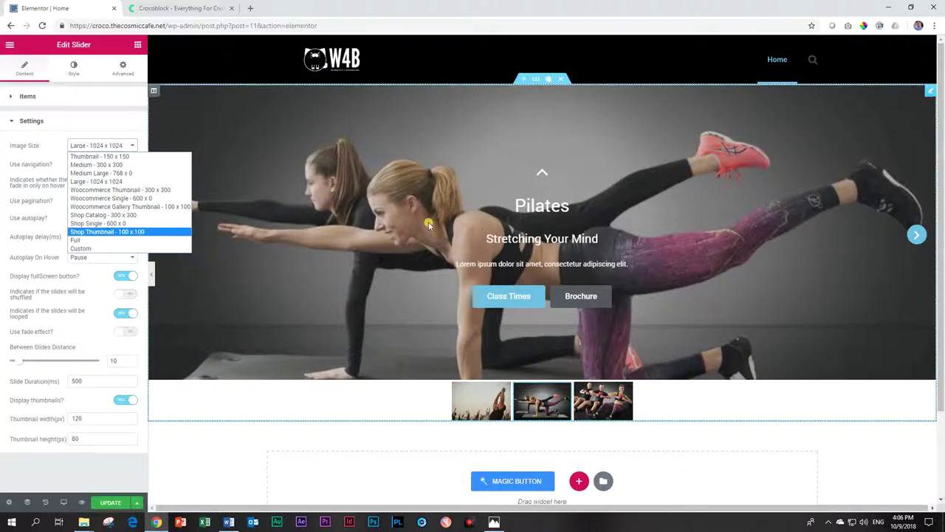
pyautogui.click(111, 145)
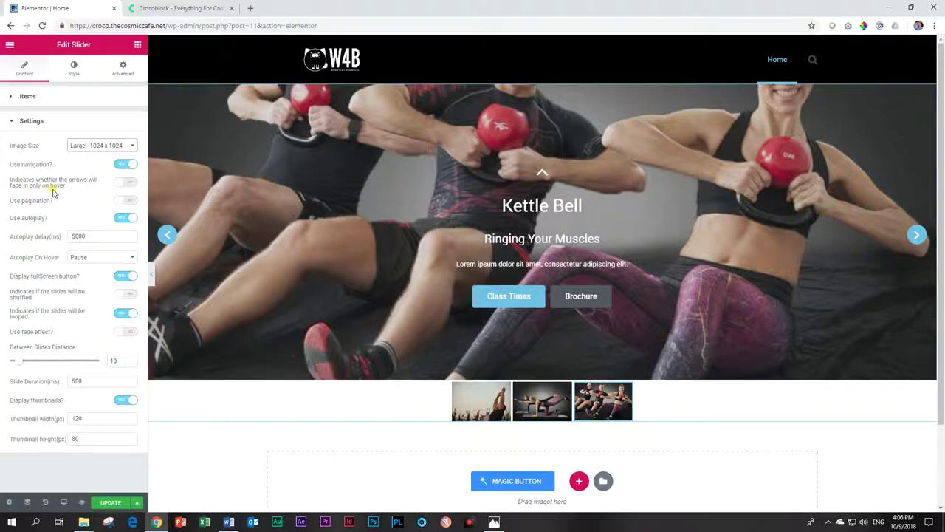
pyautogui.click(130, 183)
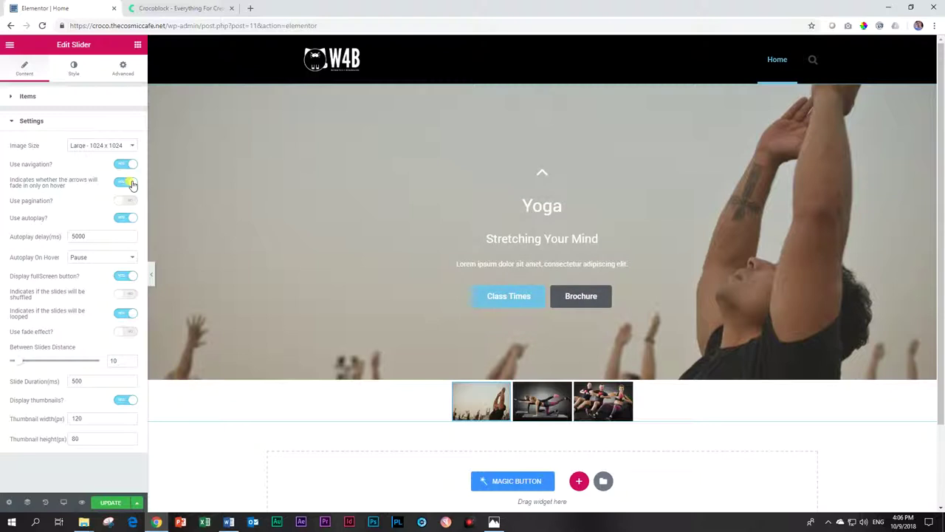
pyautogui.moveTo(194, 249)
pyautogui.click(127, 204)
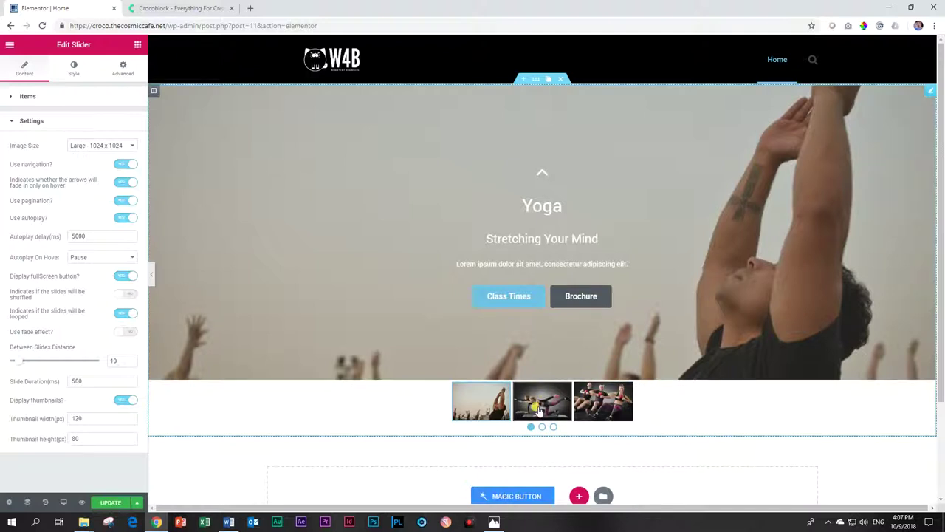
pyautogui.click(124, 203)
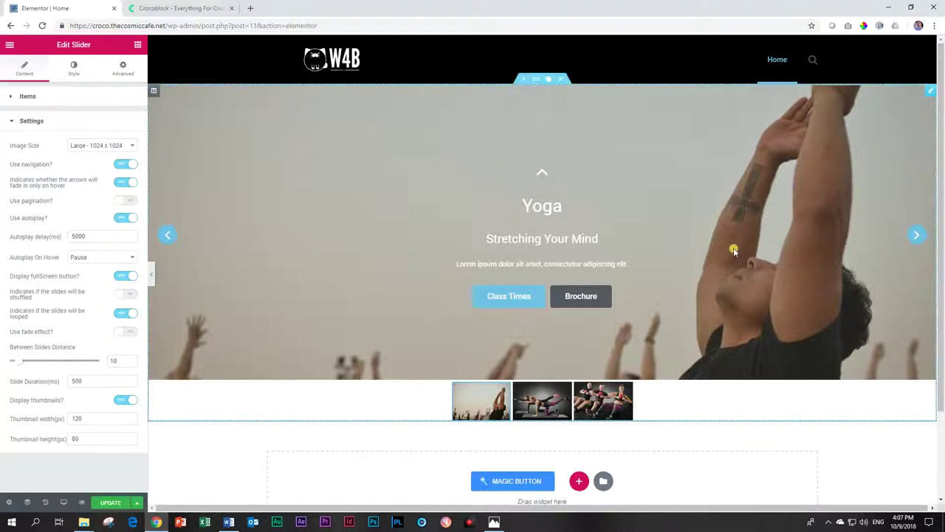
pyautogui.click(115, 504)
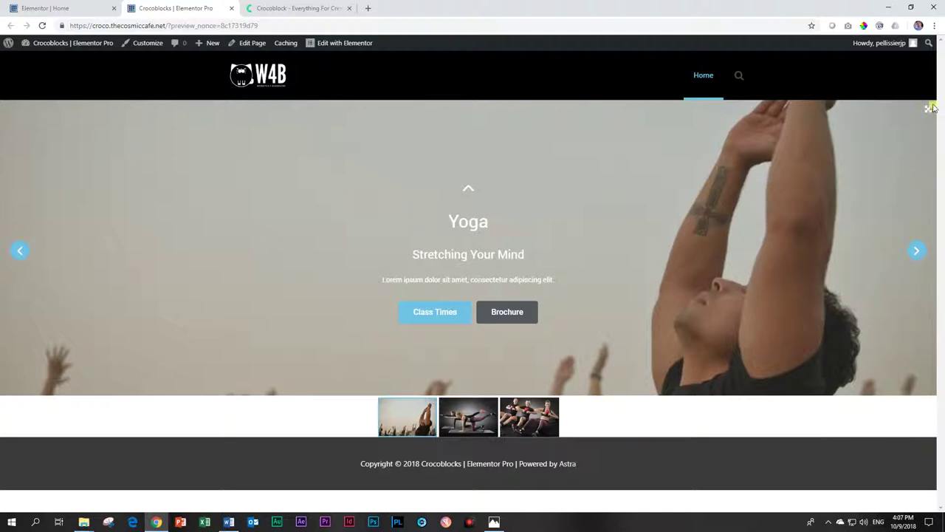
pyautogui.click(928, 111)
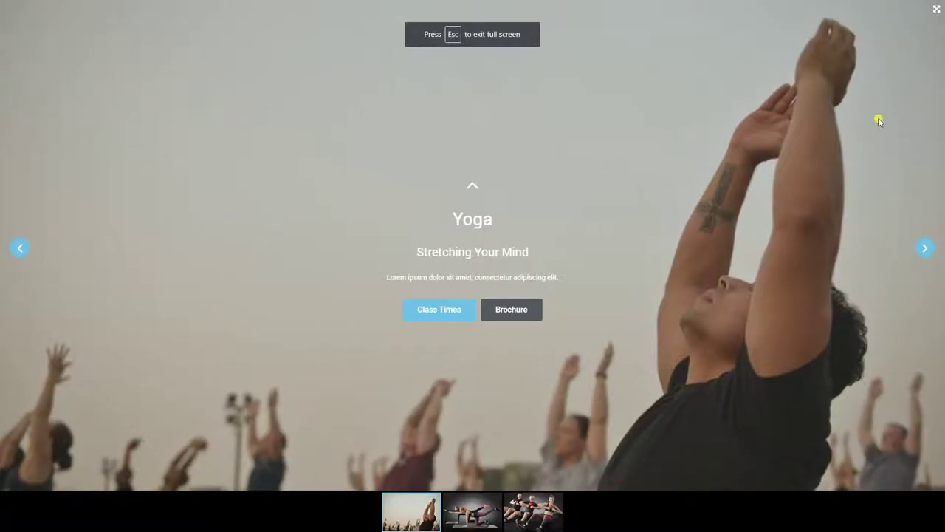
pyautogui.click(937, 10)
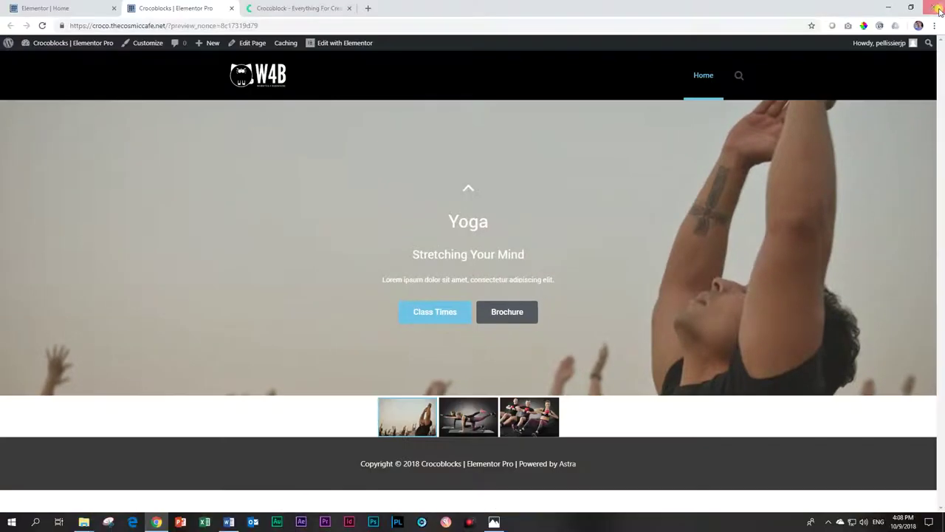
pyautogui.click(927, 113)
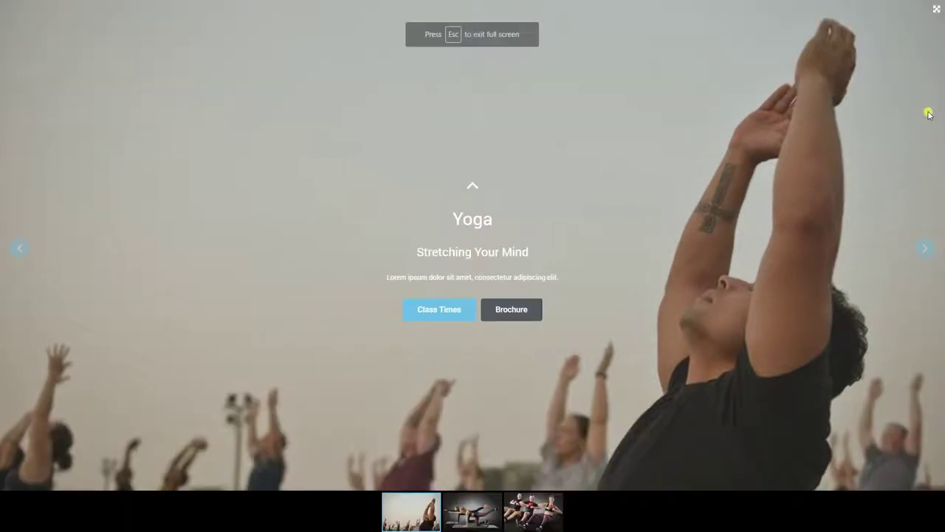
pyautogui.click(936, 10)
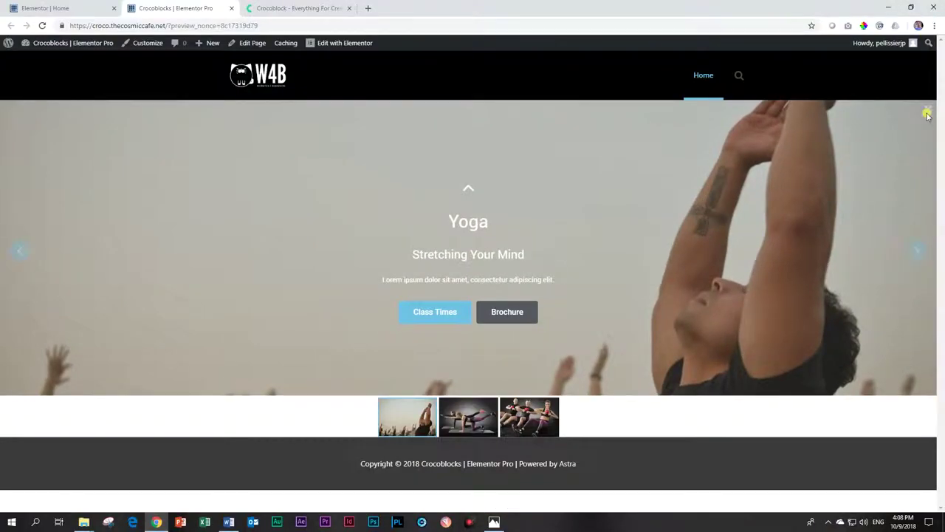
pyautogui.click(927, 113)
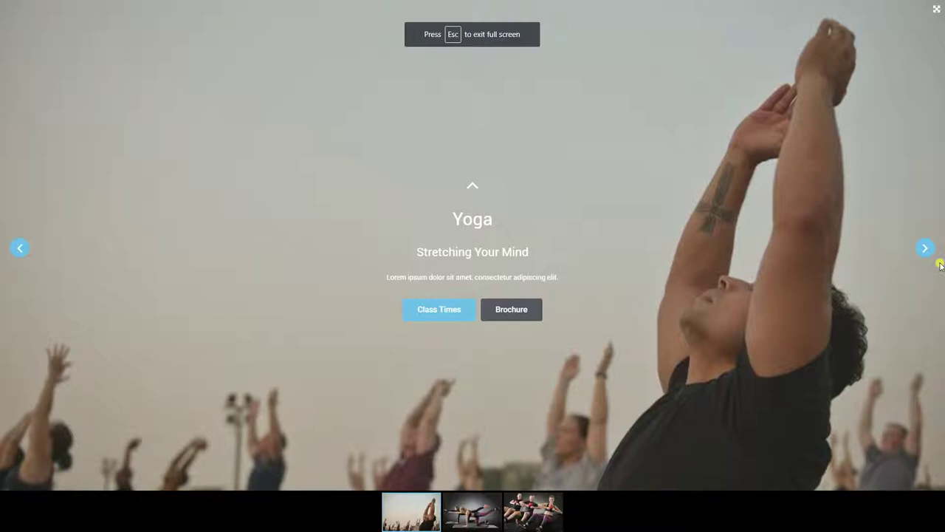
pyautogui.click(923, 249)
pyautogui.click(922, 249)
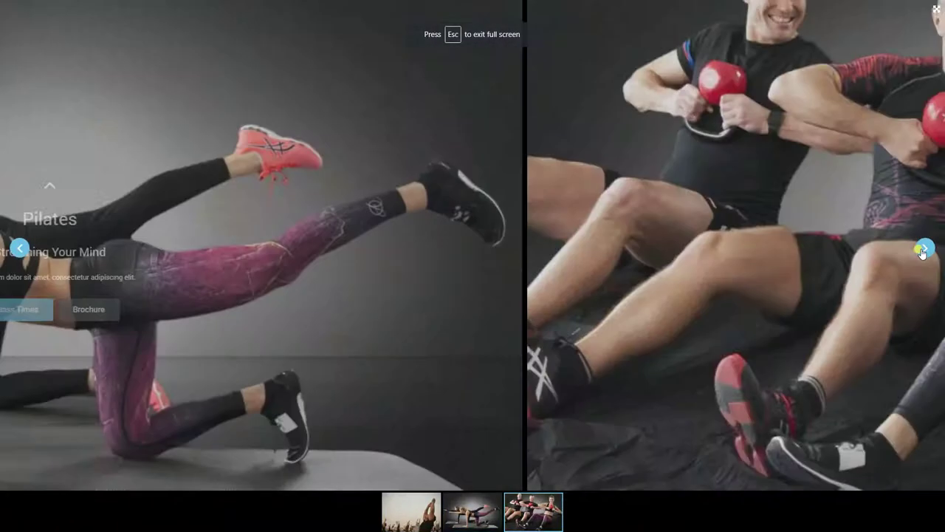
pyautogui.click(923, 249)
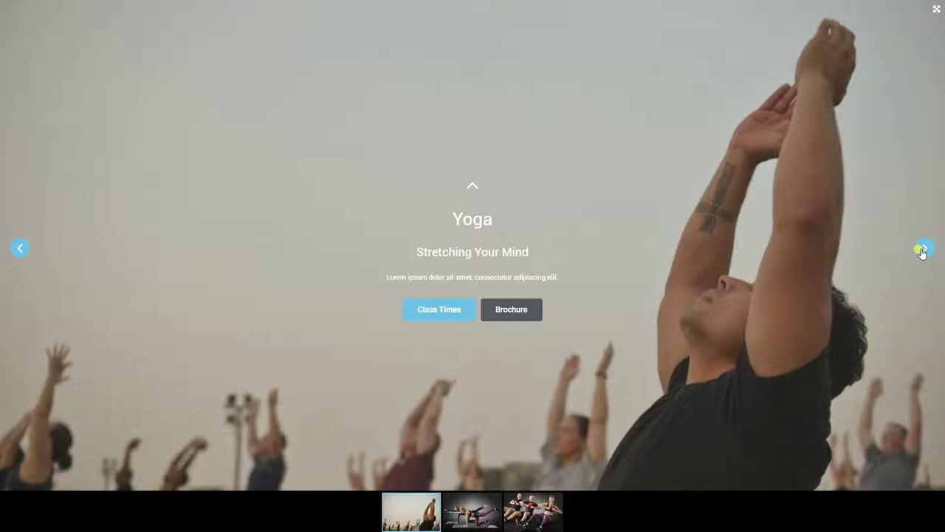
pyautogui.click(923, 249)
pyautogui.click(935, 8)
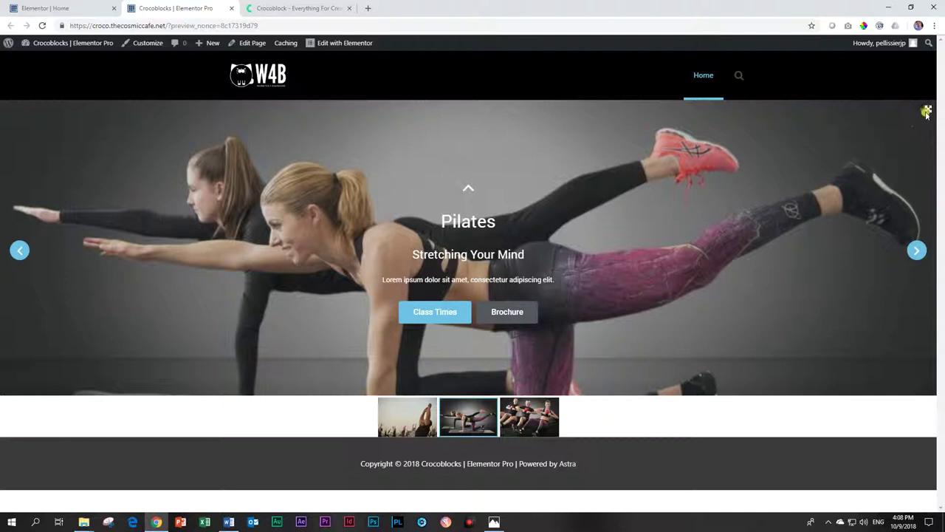
pyautogui.click(928, 108)
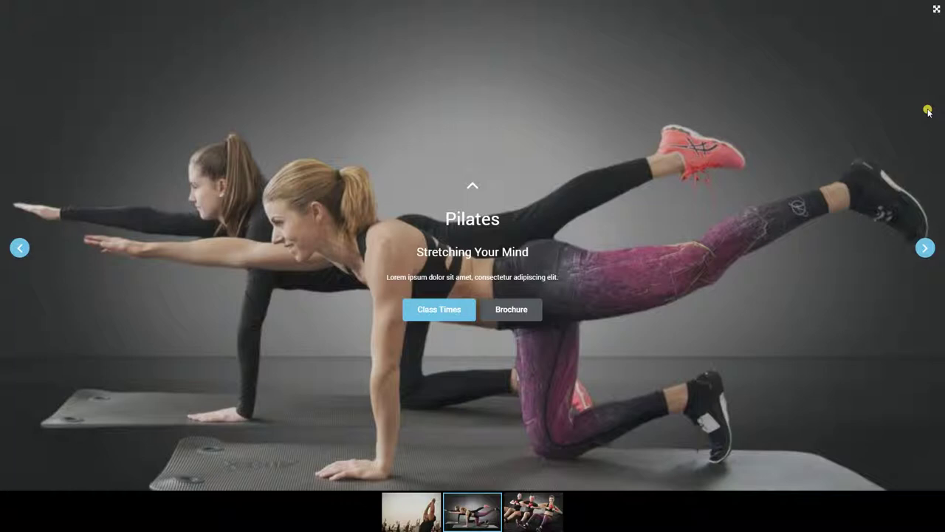
pyautogui.click(934, 9)
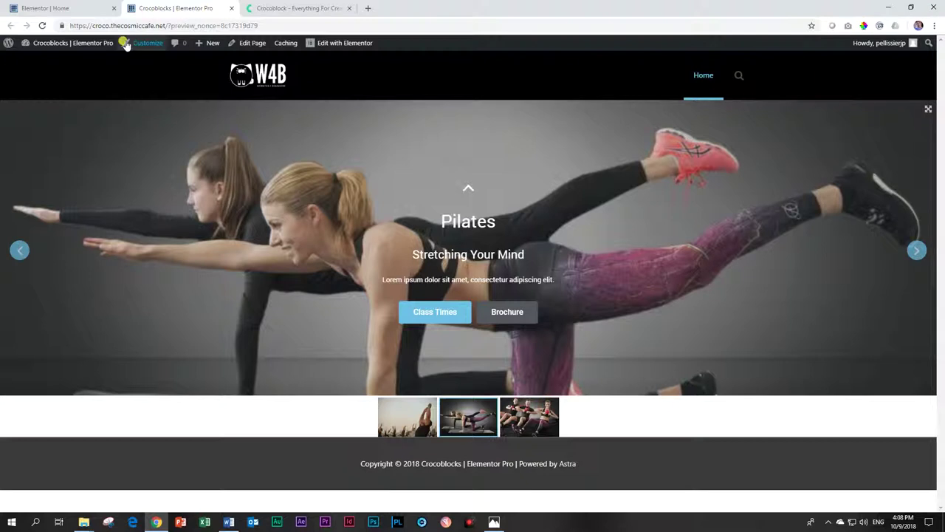
# Back in the editor, toggle slider thumbnails off and on, leaving them shown, and jump to Kettle Bell
pyautogui.click(89, 15)
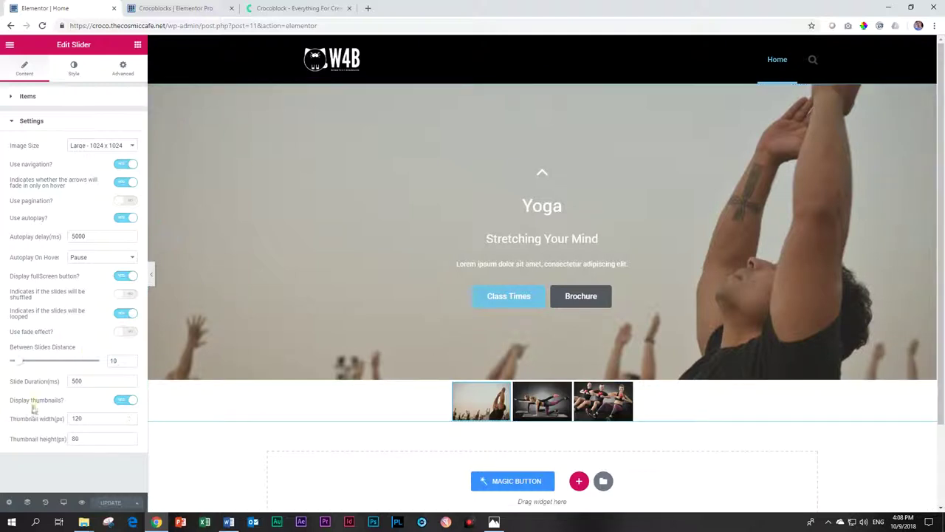
pyautogui.click(121, 400)
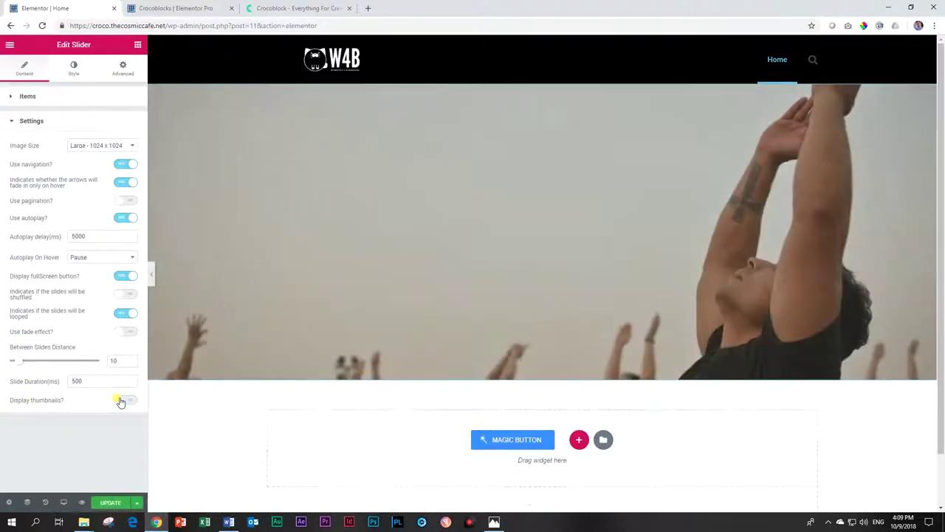
pyautogui.click(121, 400)
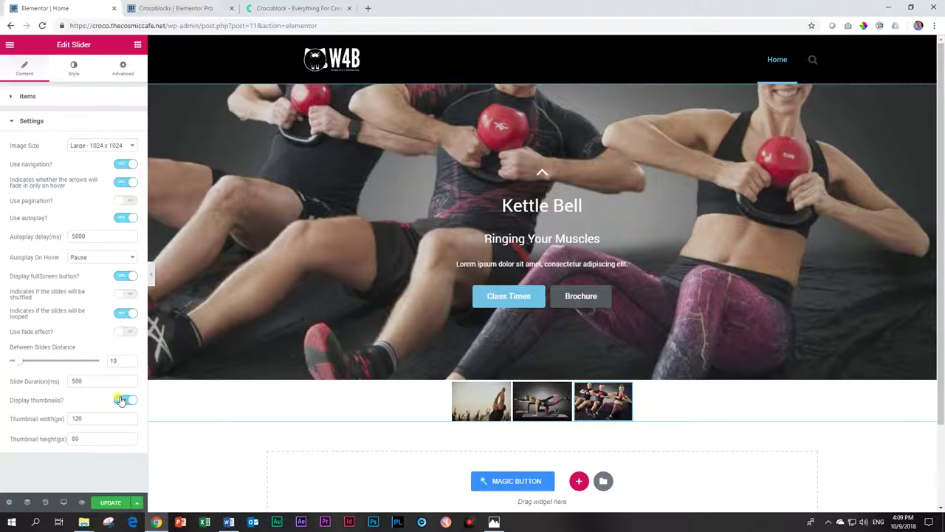
pyautogui.click(121, 399)
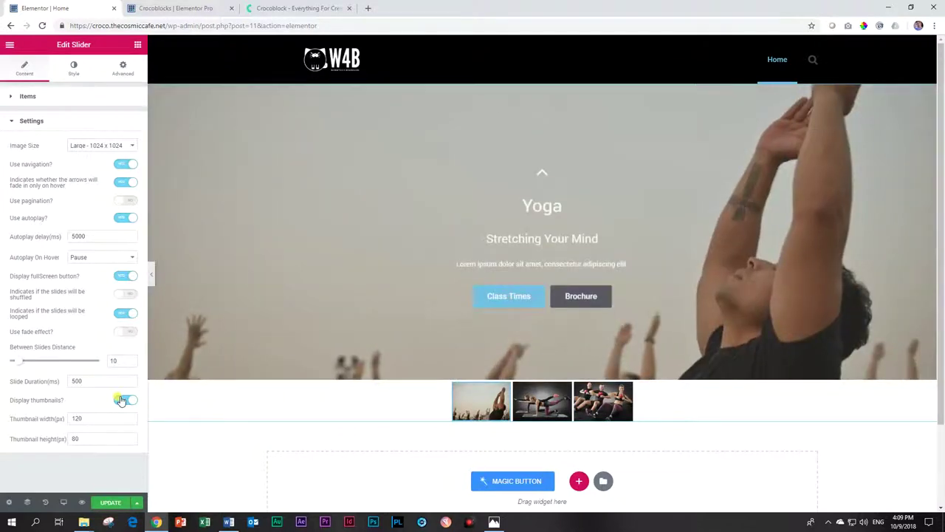
pyautogui.click(599, 407)
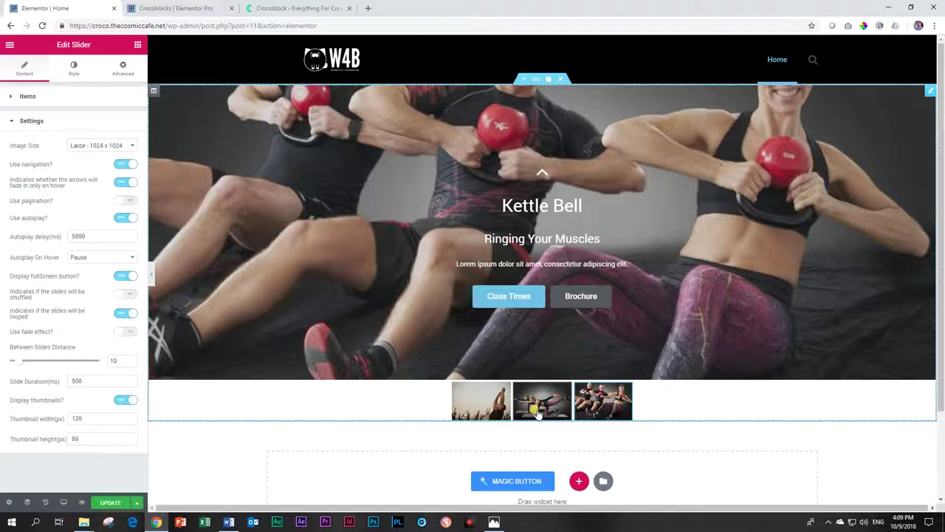
pyautogui.click(39, 125)
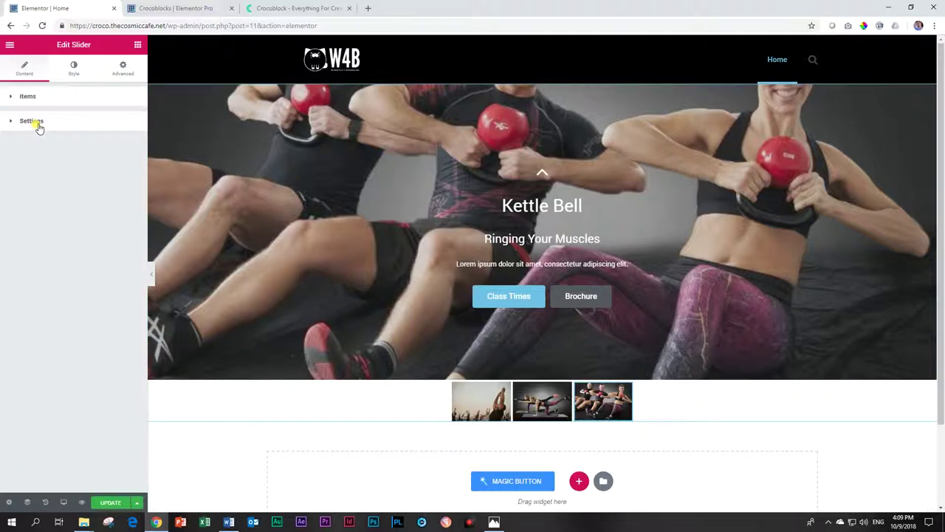
# Switch the slider panel to Style and collapse General to list every style section
pyautogui.click(73, 69)
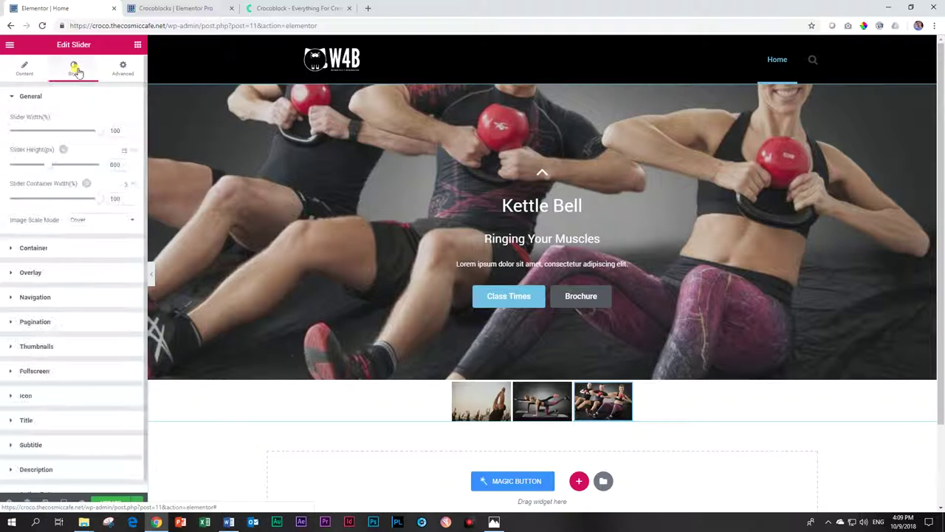
pyautogui.click(31, 96)
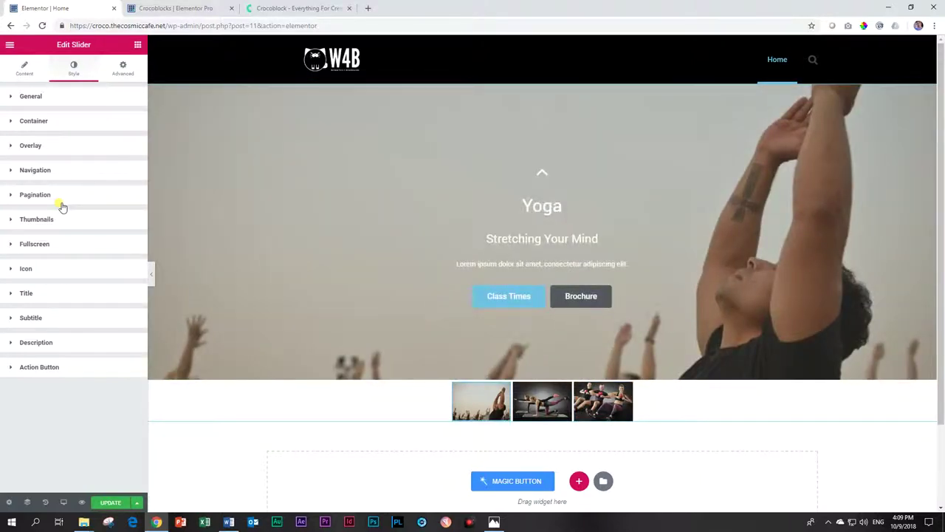
# Add a two-column section below the slider and place a Slider widget in its left column
pyautogui.scroll(-2, 625, 319)
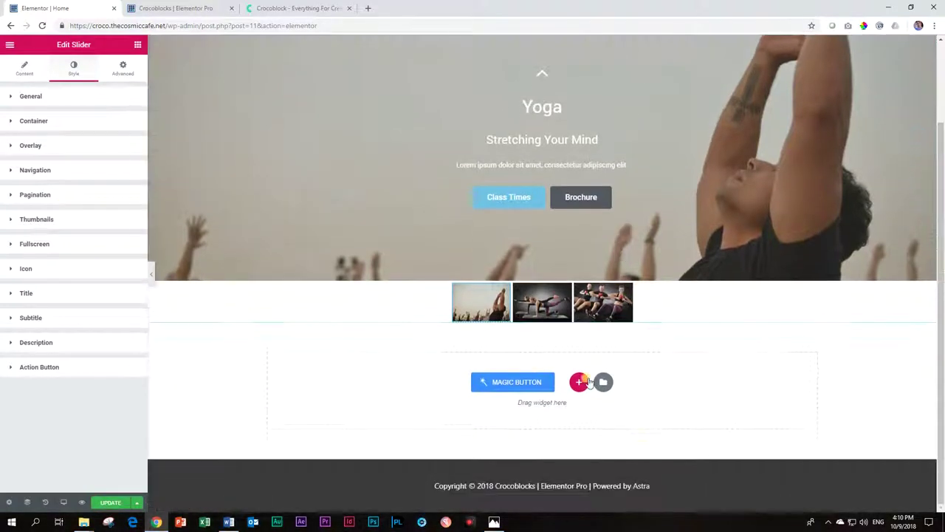
pyautogui.click(579, 383)
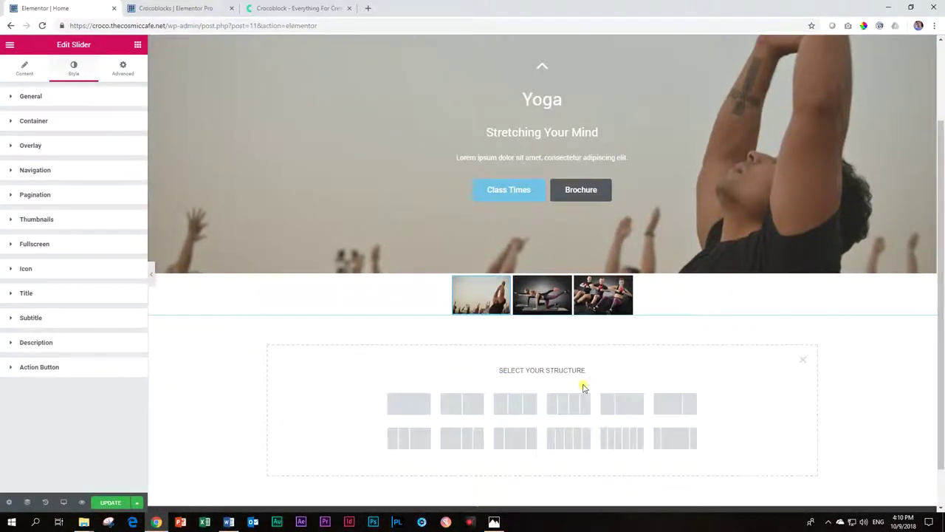
pyautogui.click(619, 407)
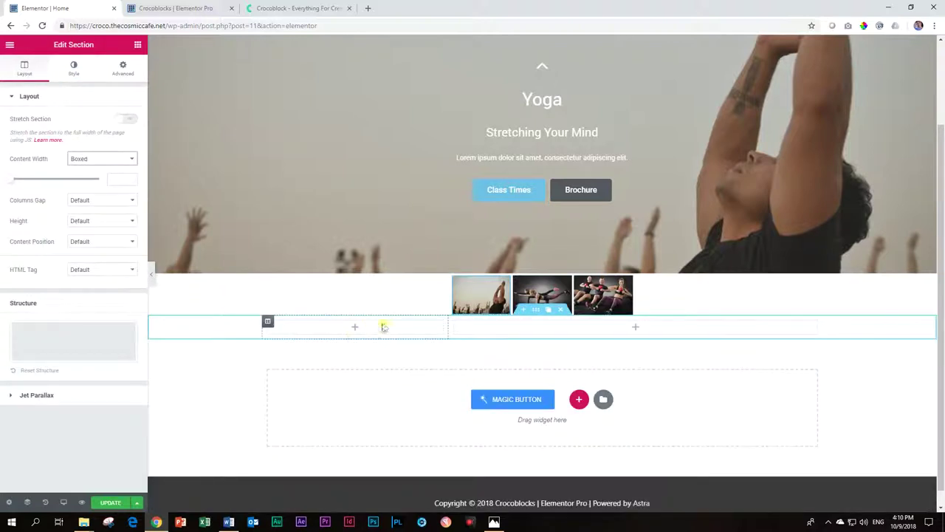
pyautogui.click(137, 45)
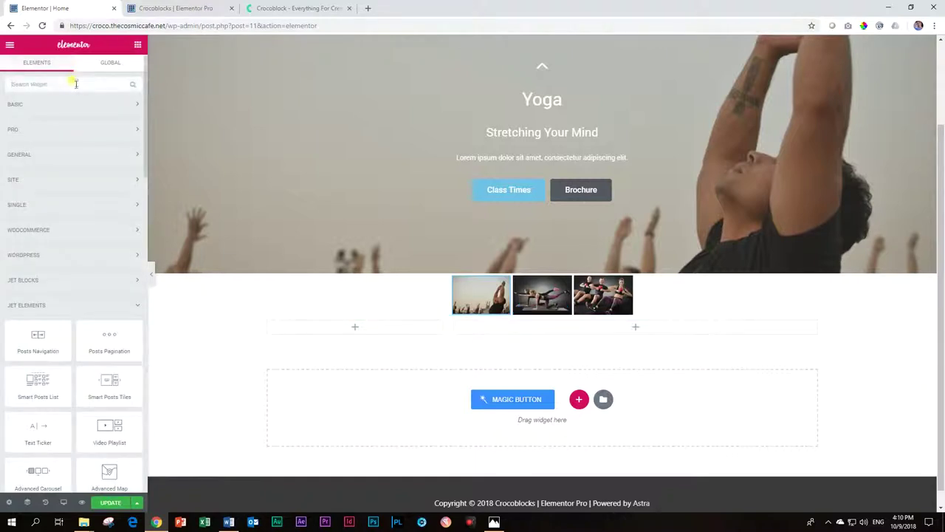
pyautogui.click(75, 84)
pyautogui.write('slider')
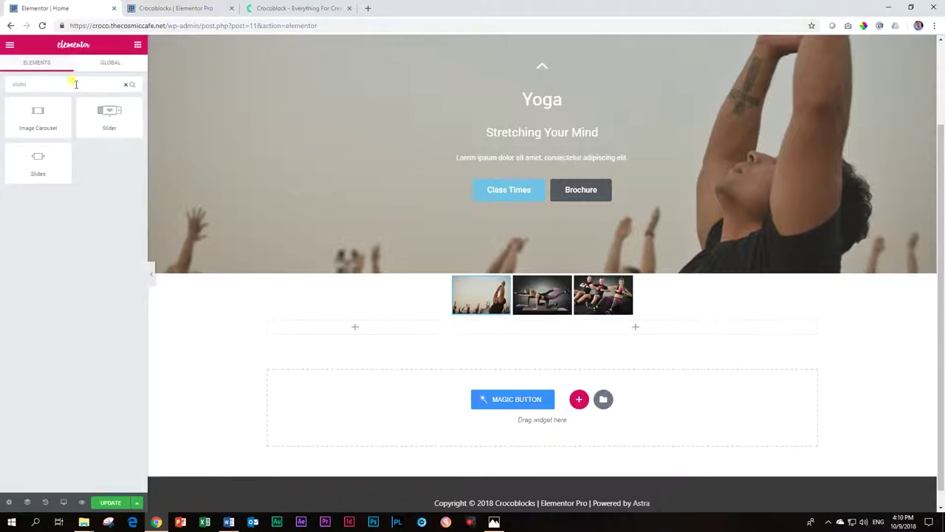
pyautogui.moveTo(99, 112); pyautogui.dragTo(350, 331)
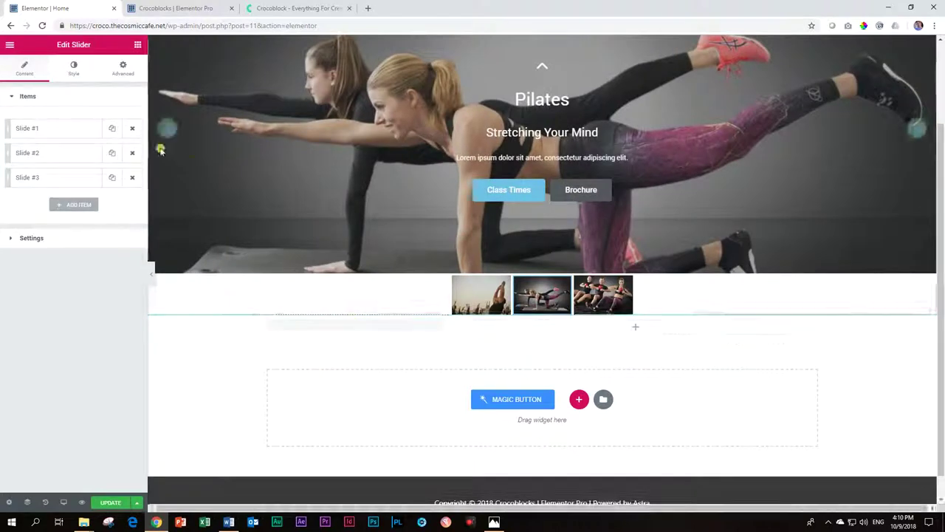
# Delete the two extra slides and give Slide #1 the group stretching photo
pyautogui.click(132, 156)
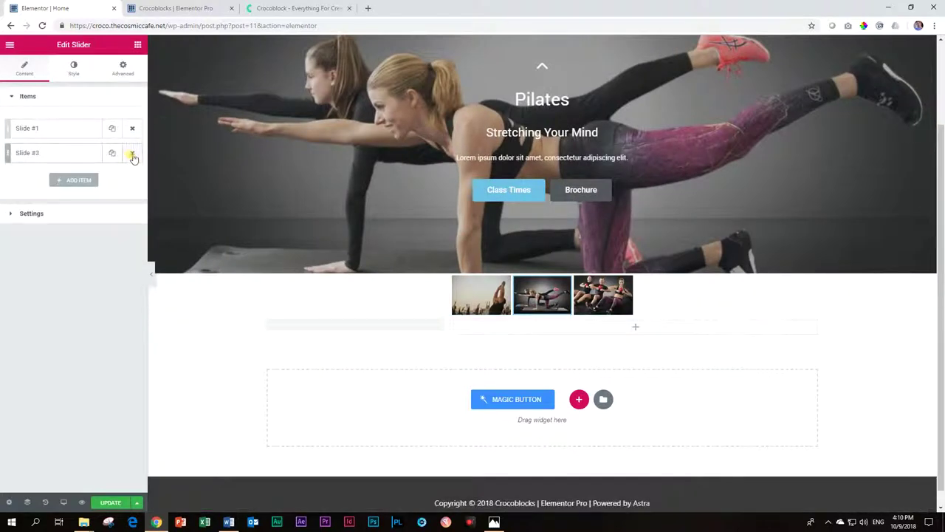
pyautogui.click(131, 153)
pyautogui.click(62, 131)
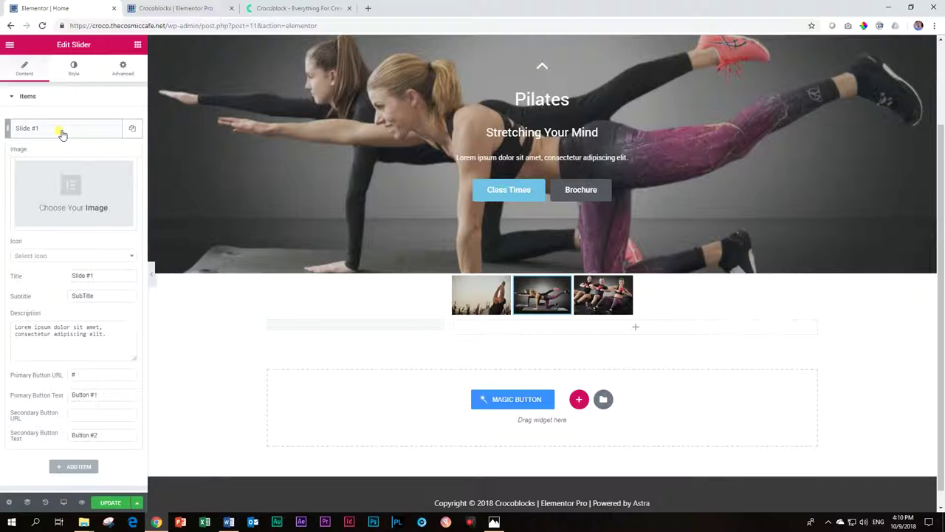
pyautogui.click(69, 185)
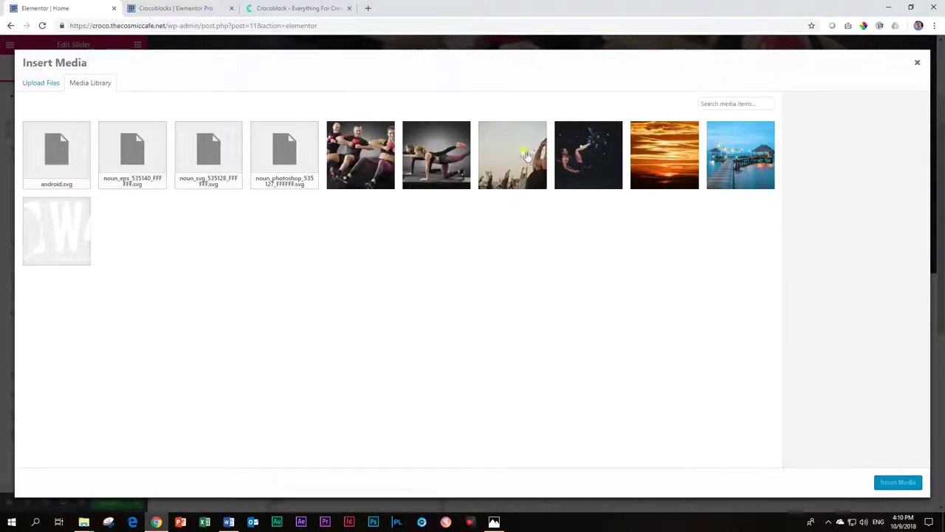
pyautogui.click(525, 154)
pyautogui.click(889, 481)
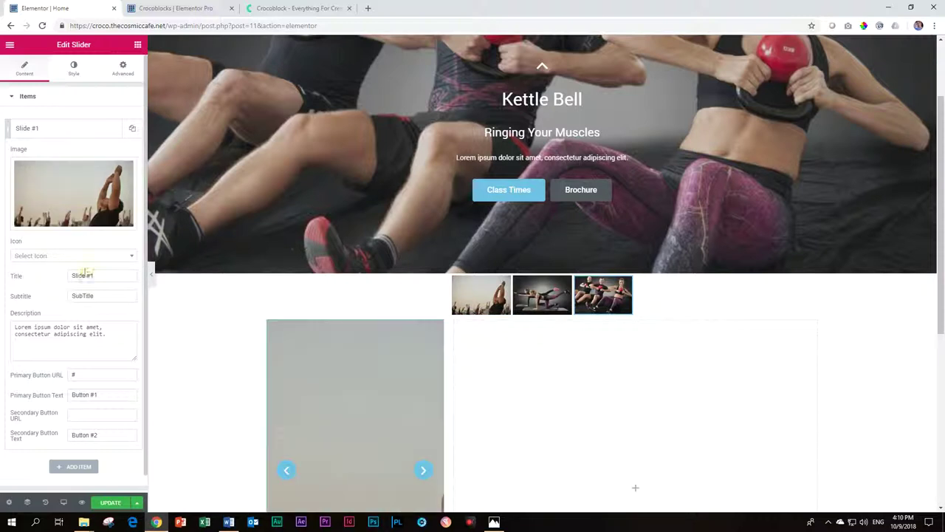
# Clear Slide #1's default title, subtitle, placeholder description and '#' primary button link
pyautogui.scroll(-2, 350, 382)
pyautogui.scroll(-1, 189, 311)
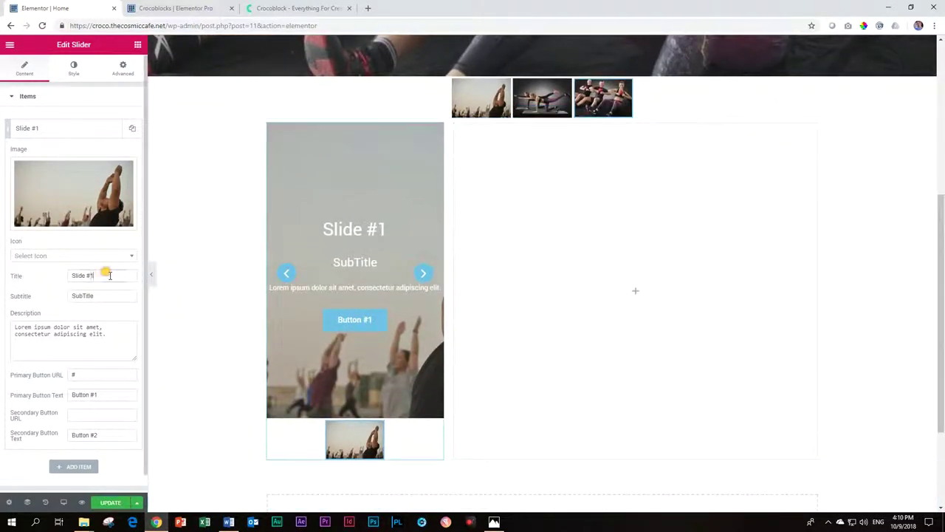
pyautogui.moveTo(105, 275); pyautogui.dragTo(16, 268)
pyautogui.press('BackSpace')
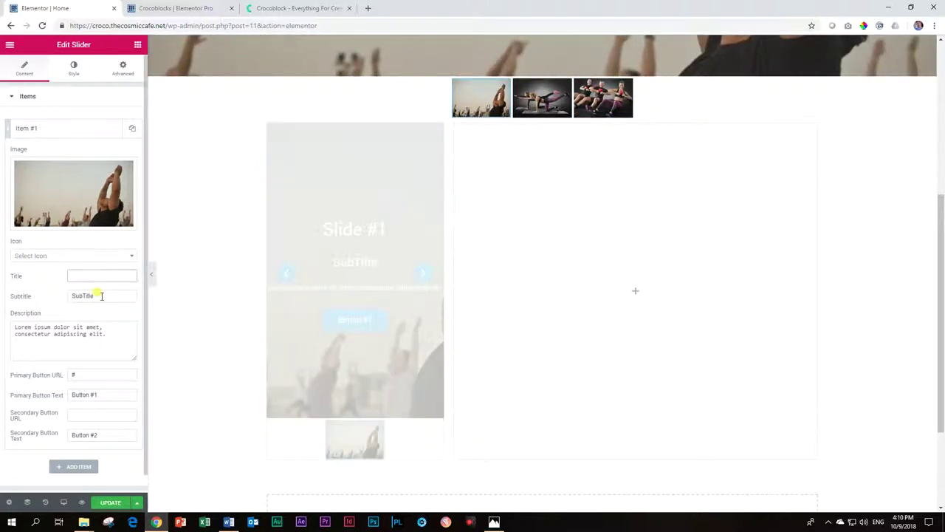
pyautogui.moveTo(97, 296); pyautogui.dragTo(33, 295)
pyautogui.press('BackSpace')
pyautogui.moveTo(118, 344); pyautogui.dragTo(30, 316)
pyautogui.press('BackSpace')
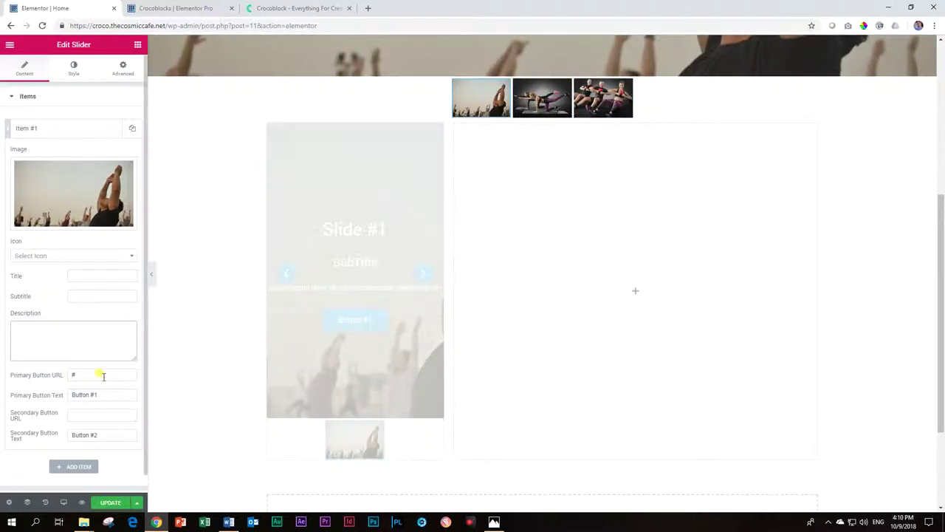
pyautogui.moveTo(96, 375); pyautogui.dragTo(52, 378)
pyautogui.press('BackSpace')
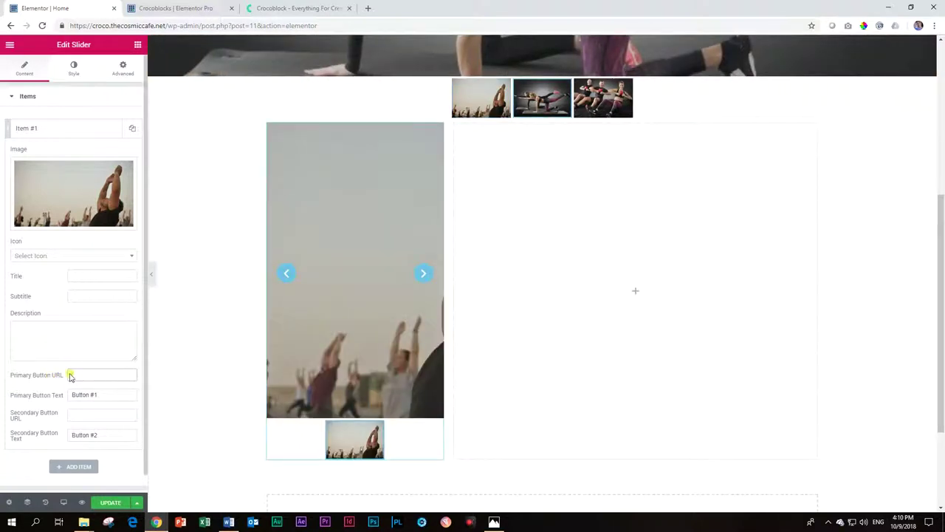
pyautogui.click(23, 100)
# Turn off Use navigation, fullScreen button, looping and Display thumbnails; set Autoplay On Hover to None
pyautogui.click(32, 122)
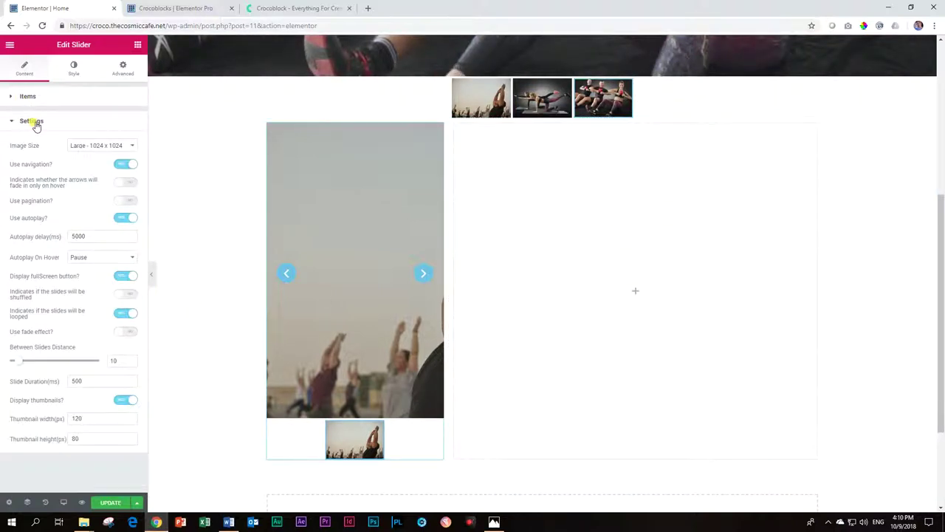
pyautogui.click(126, 164)
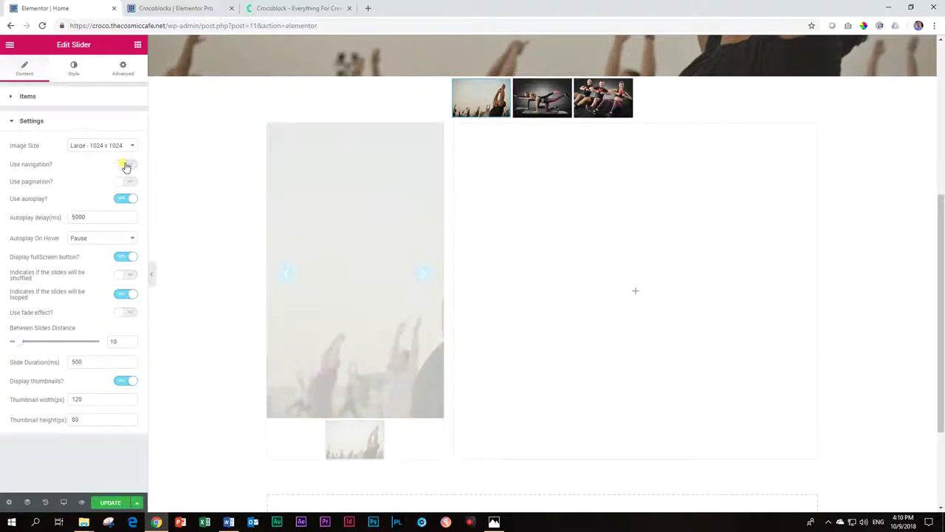
pyautogui.click(124, 199)
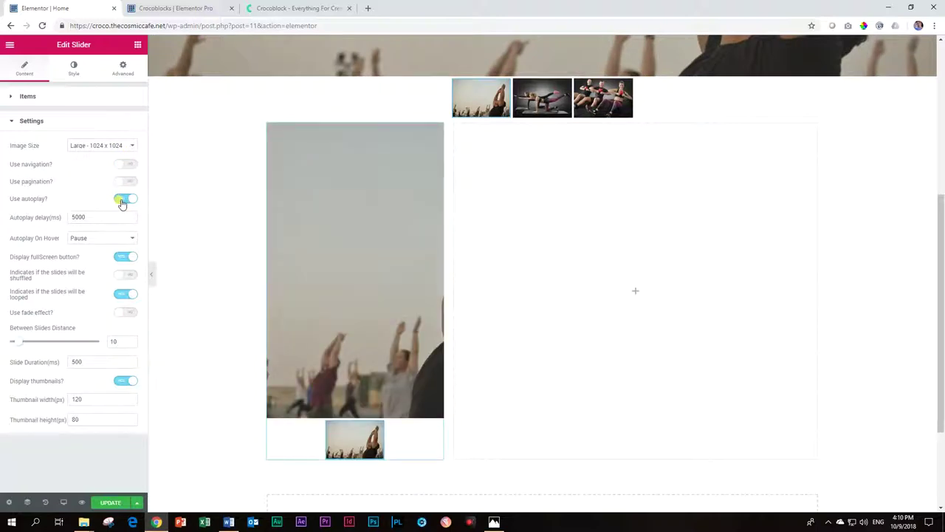
pyautogui.click(87, 239)
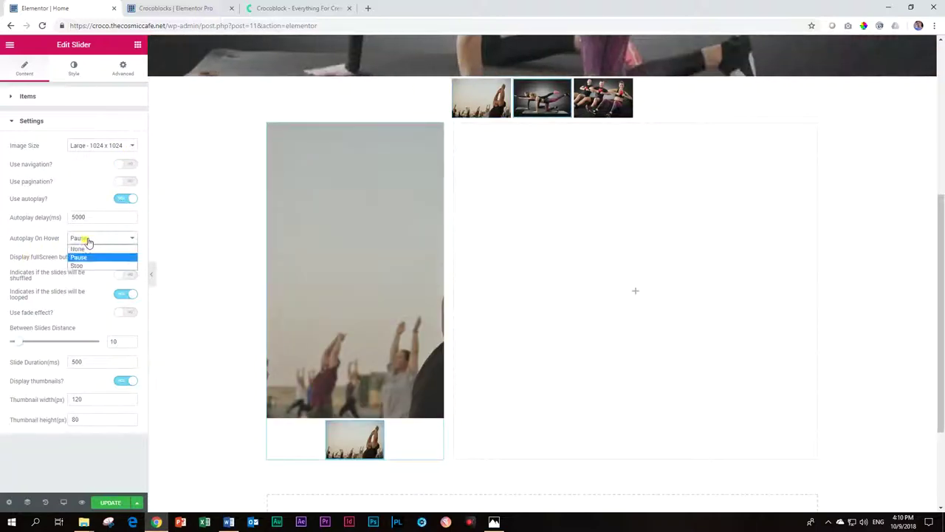
pyautogui.click(83, 248)
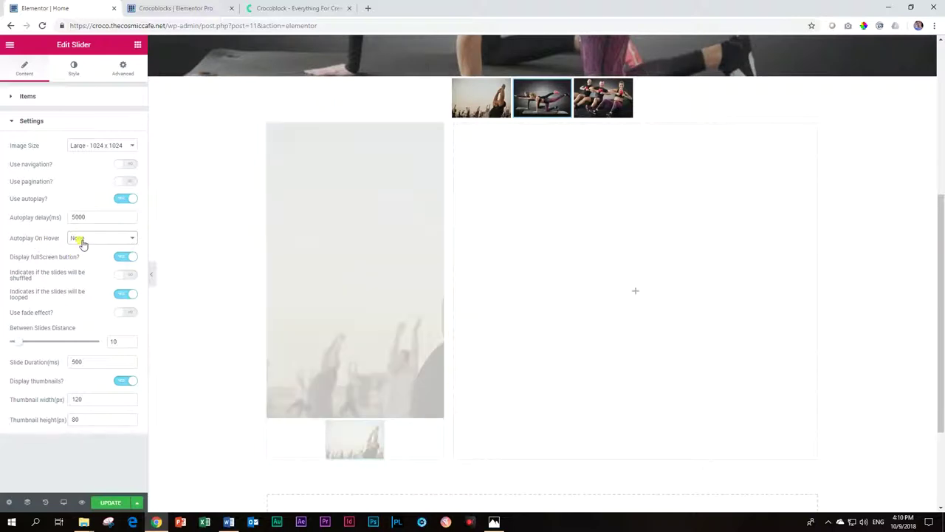
pyautogui.click(126, 258)
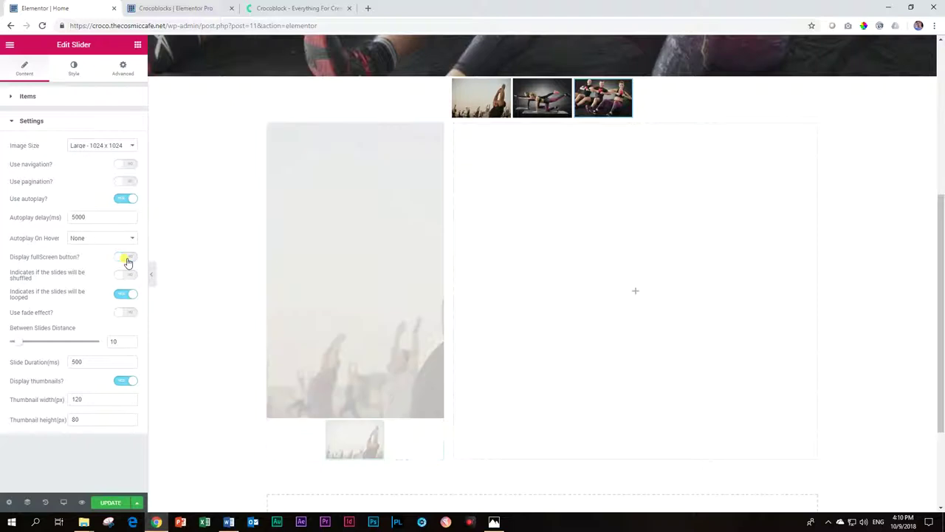
pyautogui.click(125, 294)
pyautogui.click(124, 382)
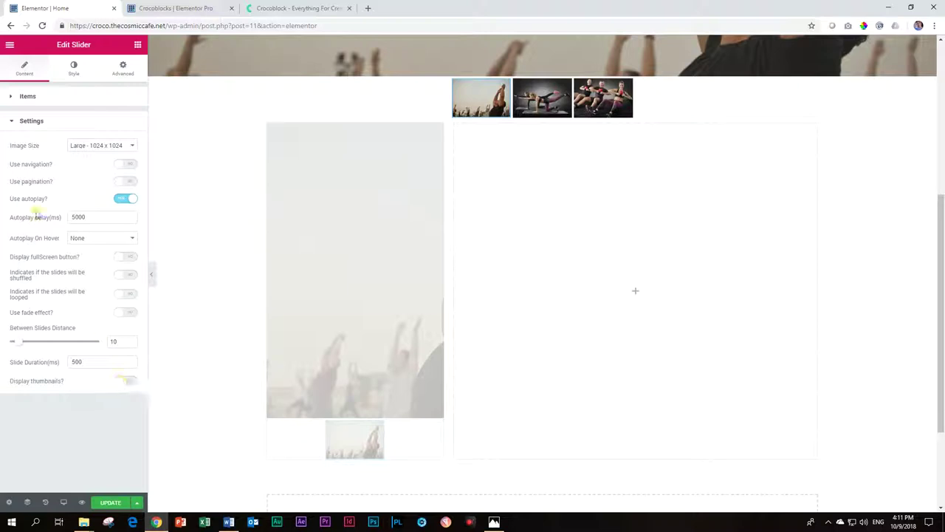
# Duplicate Item #1 and set the new Item #2's image to the pilates photo
pyautogui.click(28, 96)
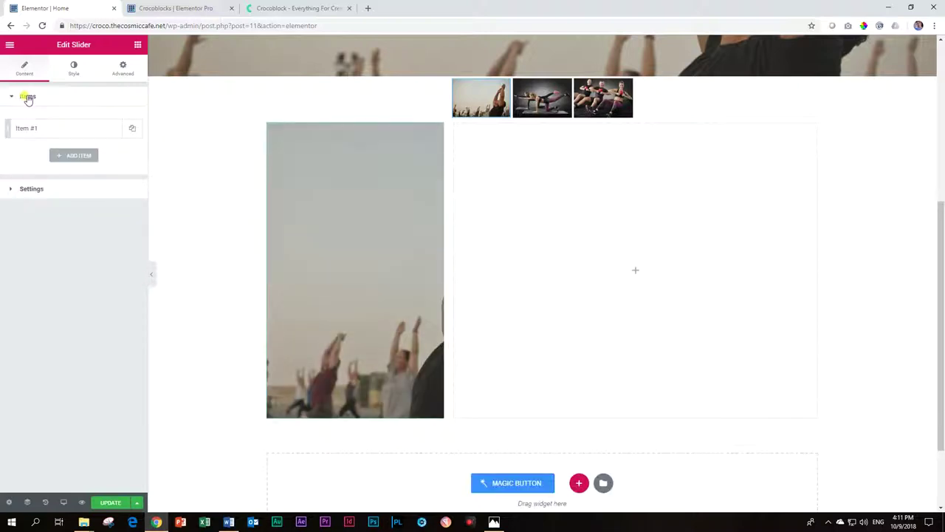
pyautogui.click(132, 131)
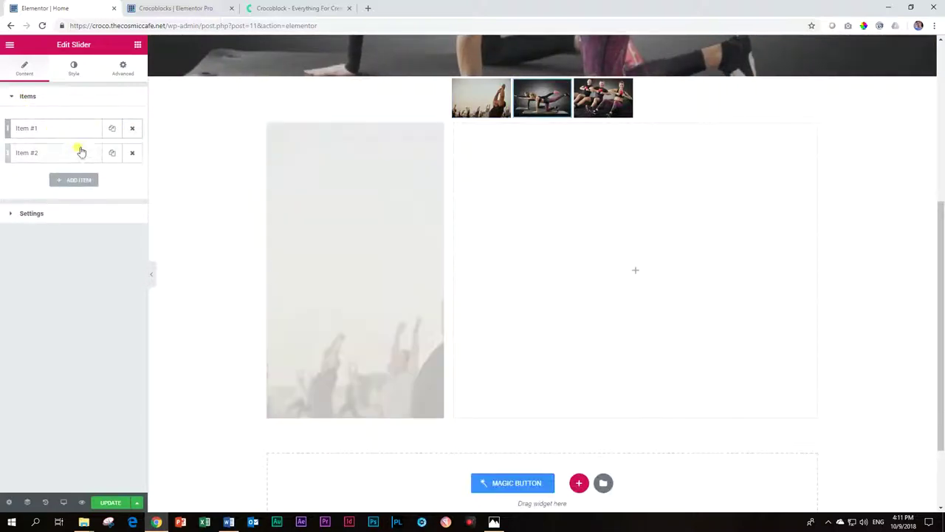
pyautogui.click(80, 152)
pyautogui.click(52, 207)
pyautogui.click(433, 158)
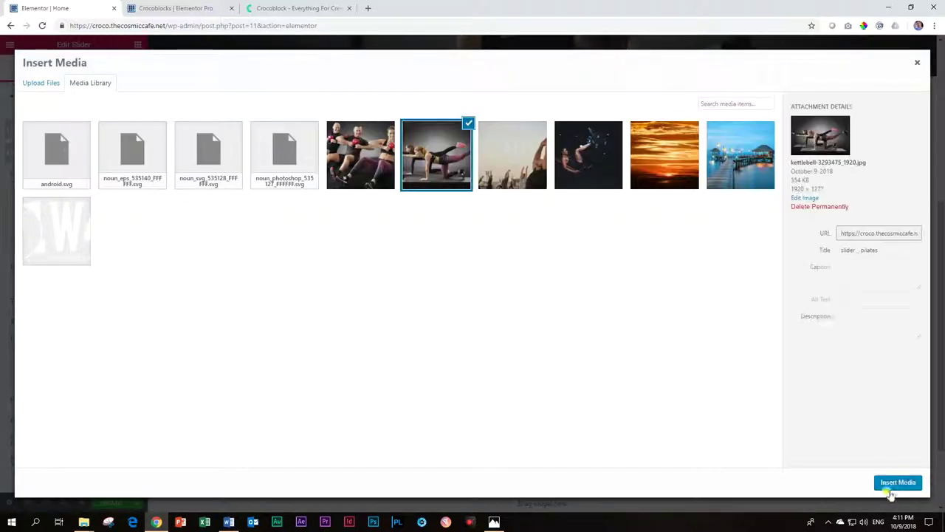
pyautogui.click(901, 482)
pyautogui.click(66, 154)
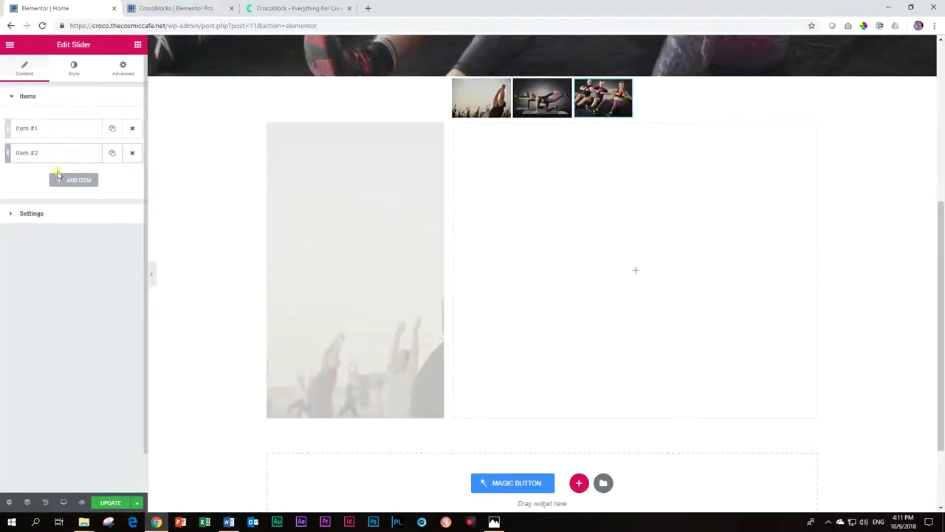
pyautogui.click(53, 154)
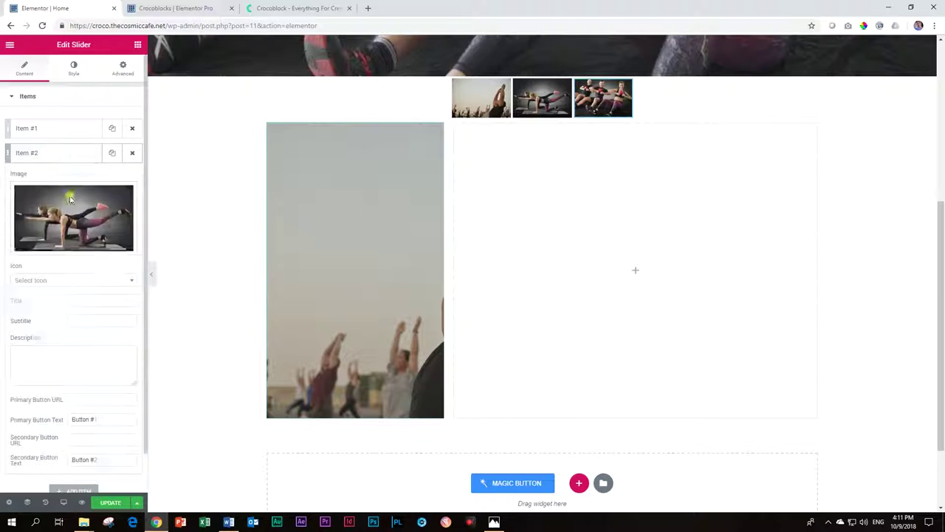
pyautogui.click(82, 162)
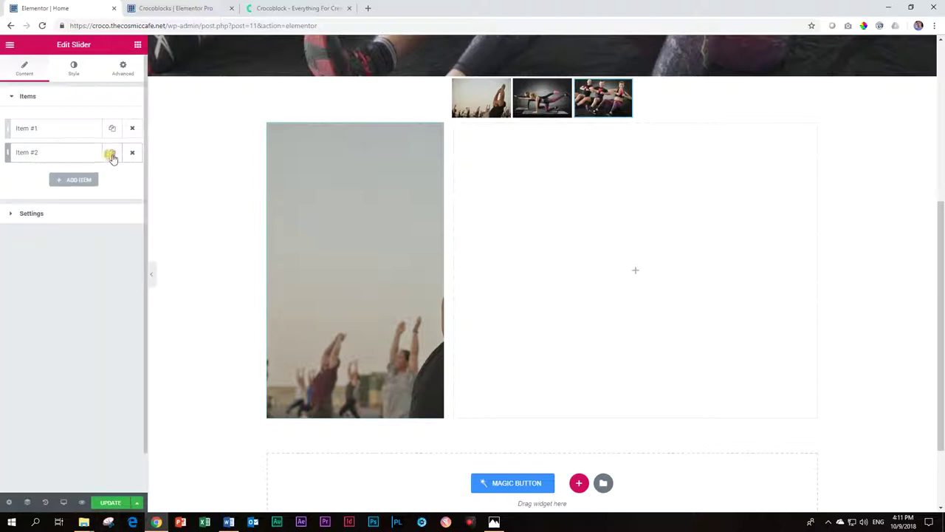
# Duplicate Item #2 into Item #3 with the kettlebell group photo, removing the extra fourth item
pyautogui.click(111, 153)
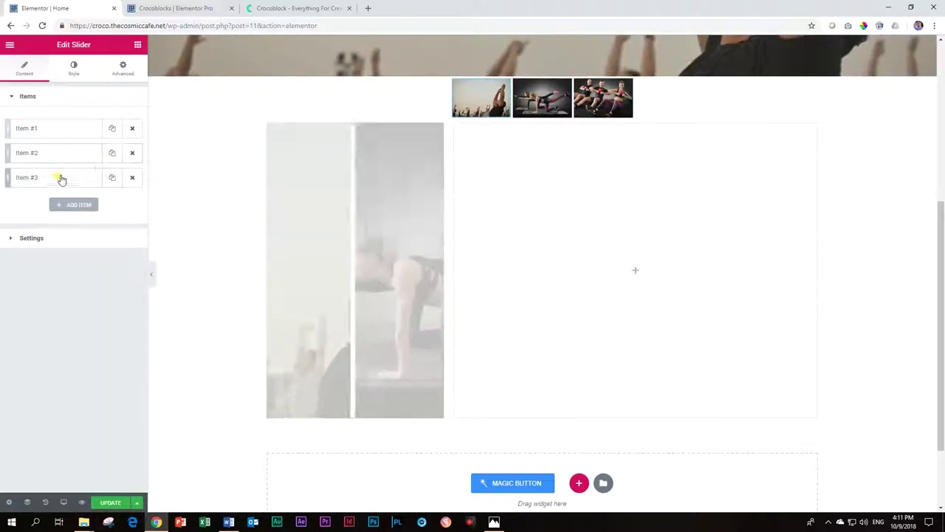
pyautogui.click(59, 177)
pyautogui.click(74, 240)
pyautogui.click(336, 142)
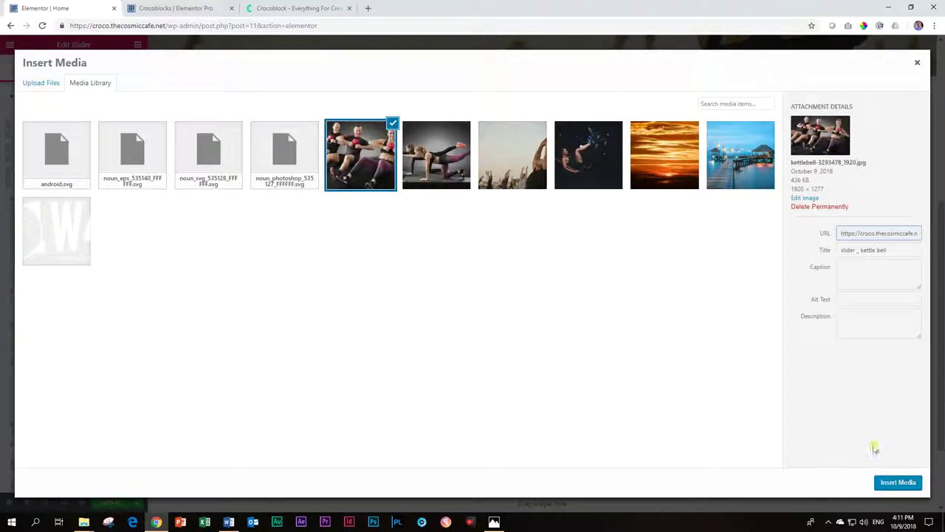
pyautogui.click(896, 482)
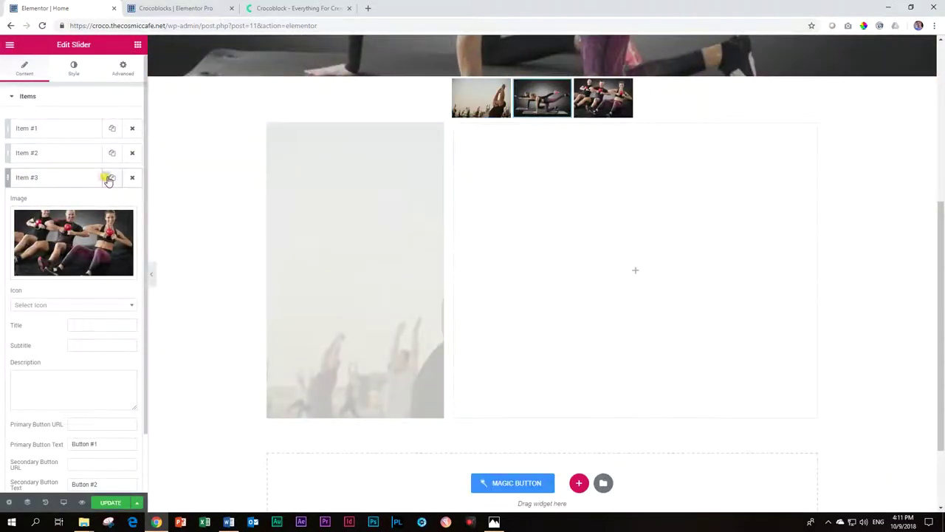
pyautogui.click(65, 178)
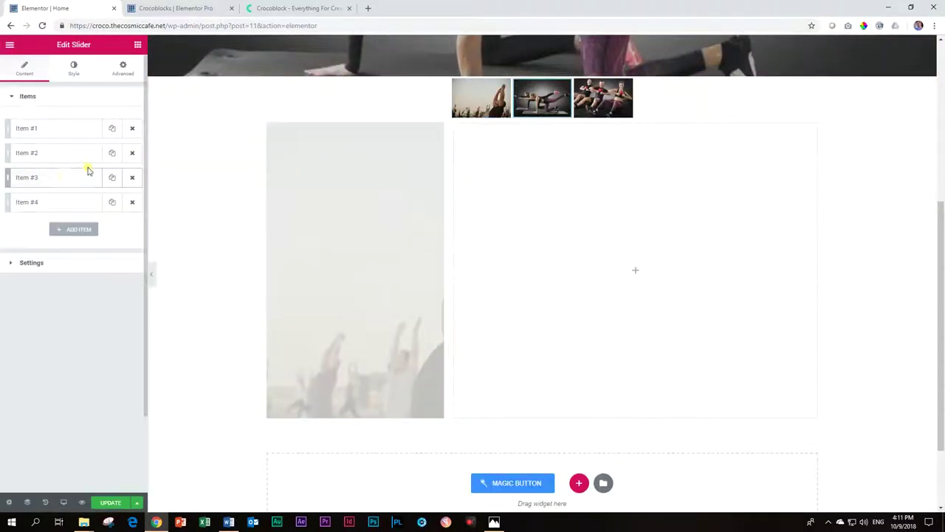
pyautogui.click(133, 202)
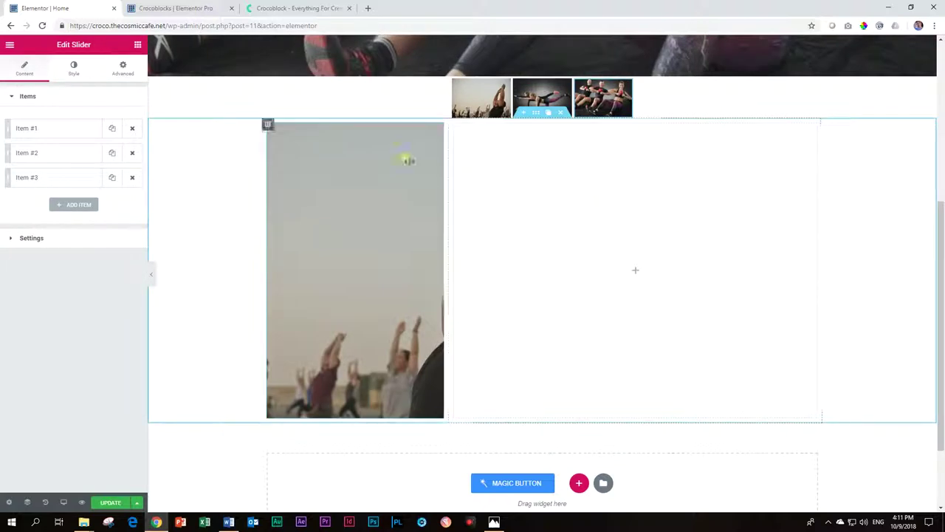
# Place a Heading widget in the empty right column beside the slider
pyautogui.click(136, 47)
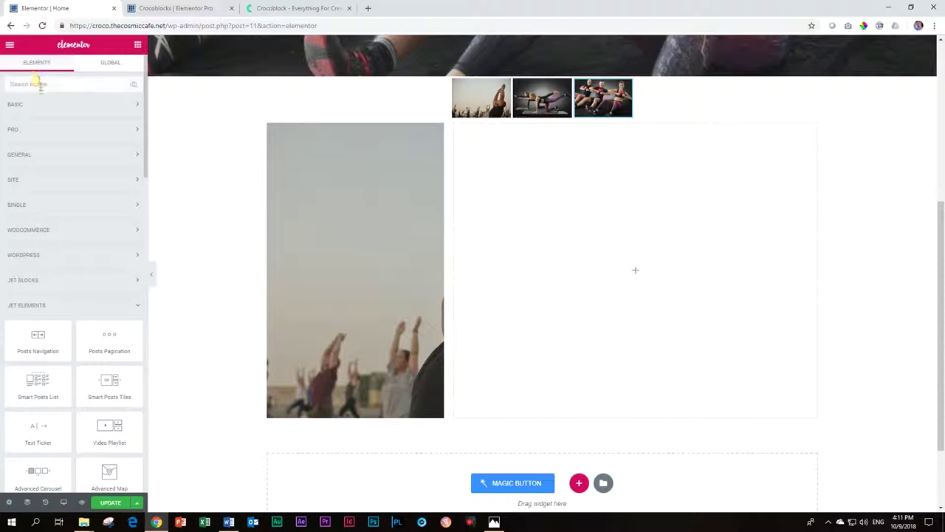
pyautogui.click(47, 84)
pyautogui.write('header')
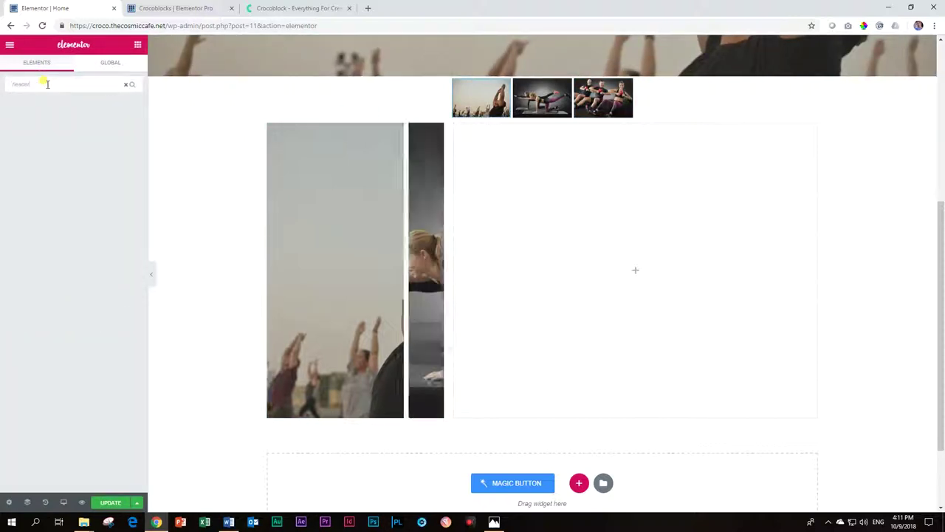
pyautogui.press('BackSpace')
pyautogui.press('BackSpace')
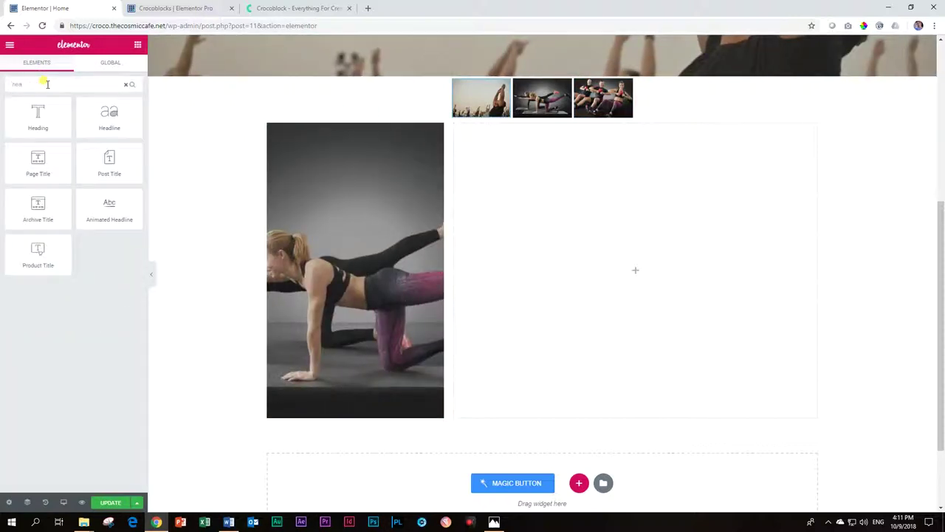
pyautogui.moveTo(36, 113); pyautogui.dragTo(628, 276)
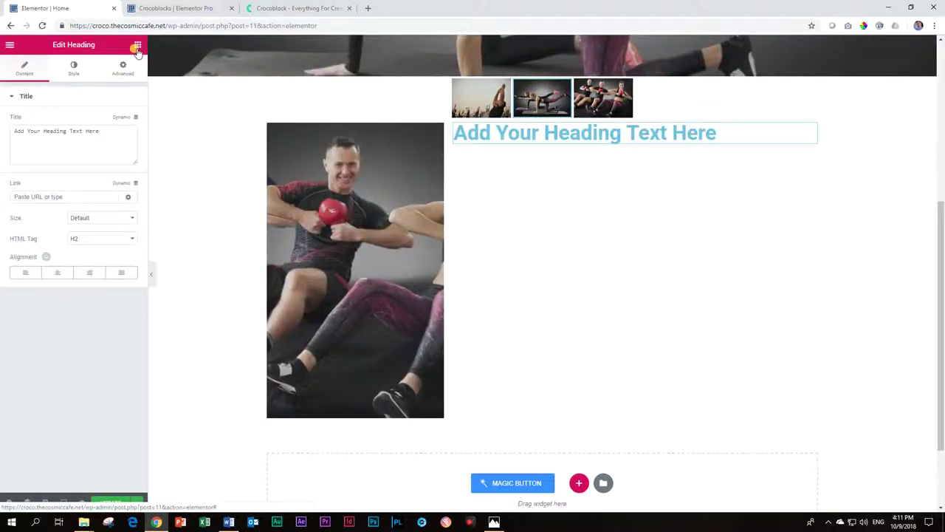
# Add a Text Editor paragraph under the heading and a Button widget below it
pyautogui.click(137, 46)
pyautogui.click(72, 108)
pyautogui.moveTo(118, 181); pyautogui.dragTo(538, 139)
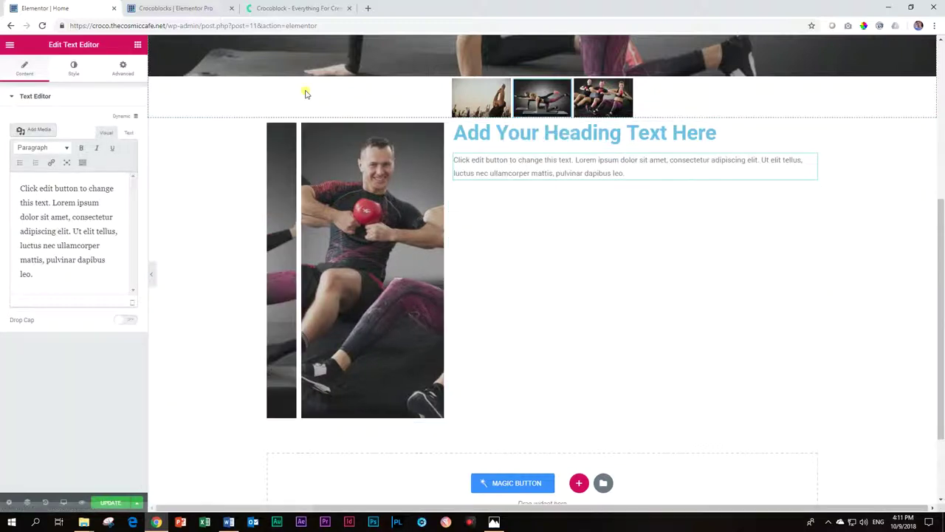
pyautogui.click(123, 68)
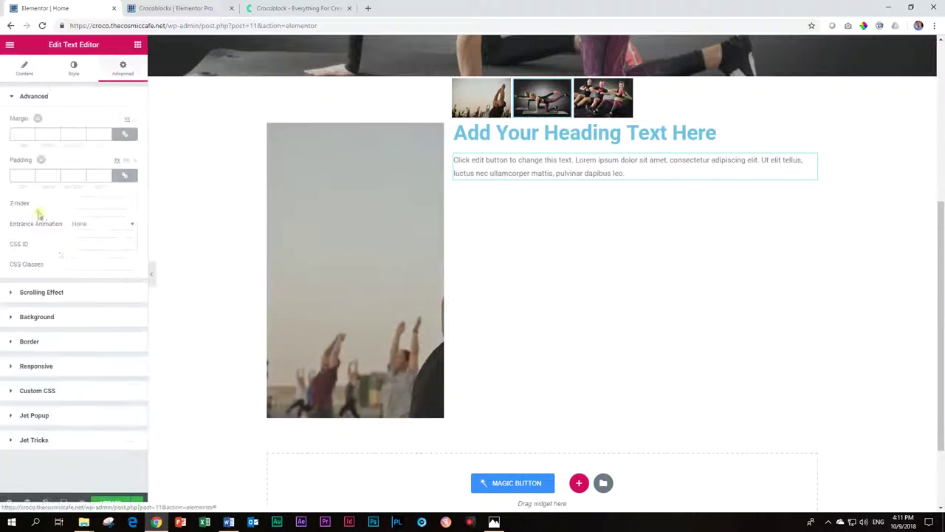
pyautogui.click(40, 97)
pyautogui.click(136, 45)
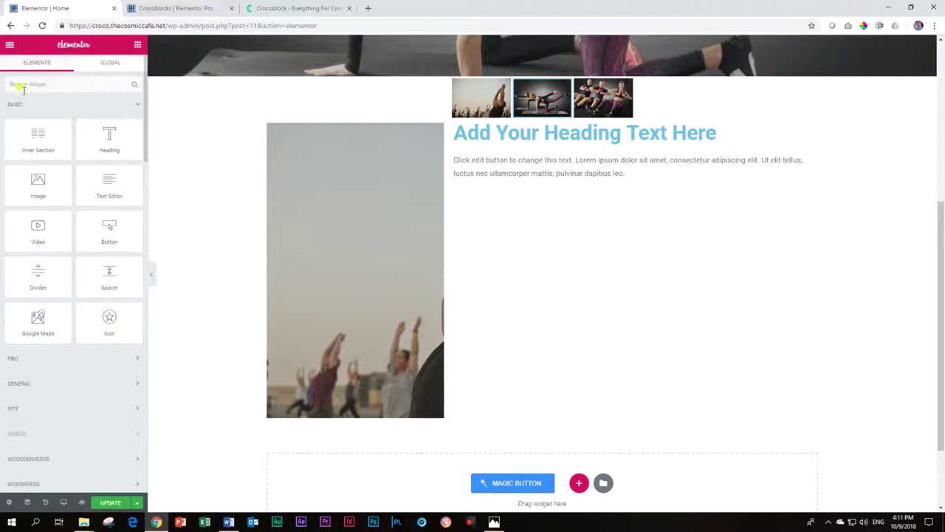
pyautogui.moveTo(115, 245); pyautogui.dragTo(553, 175)
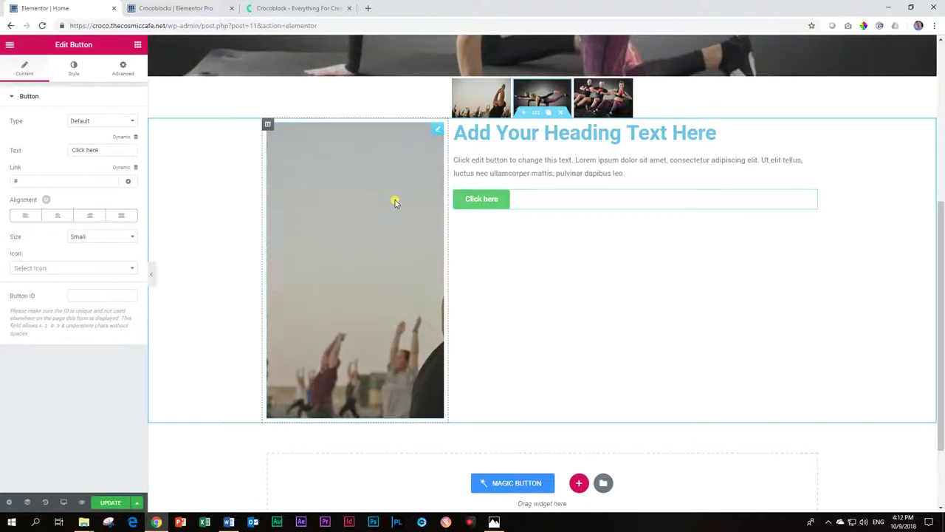
# Set the slider's height to 300 in its Style settings
pyautogui.click(357, 225)
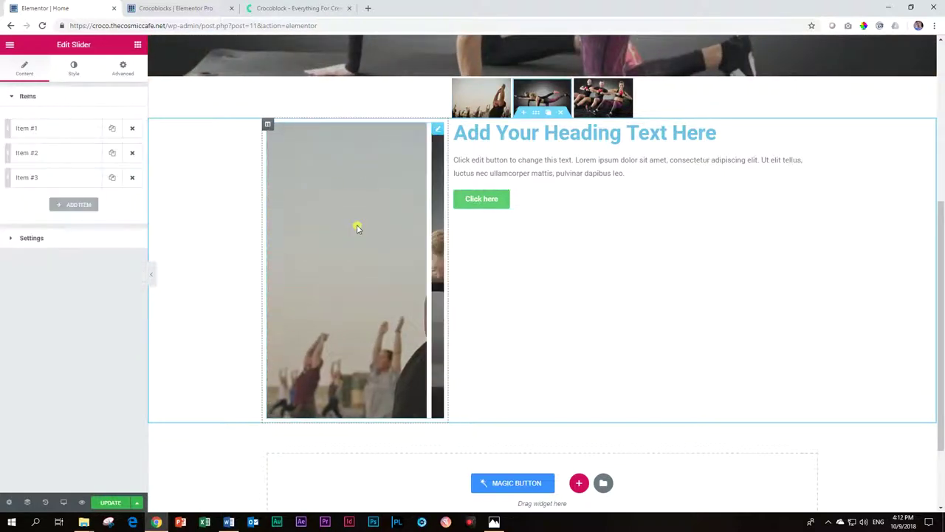
pyautogui.click(74, 68)
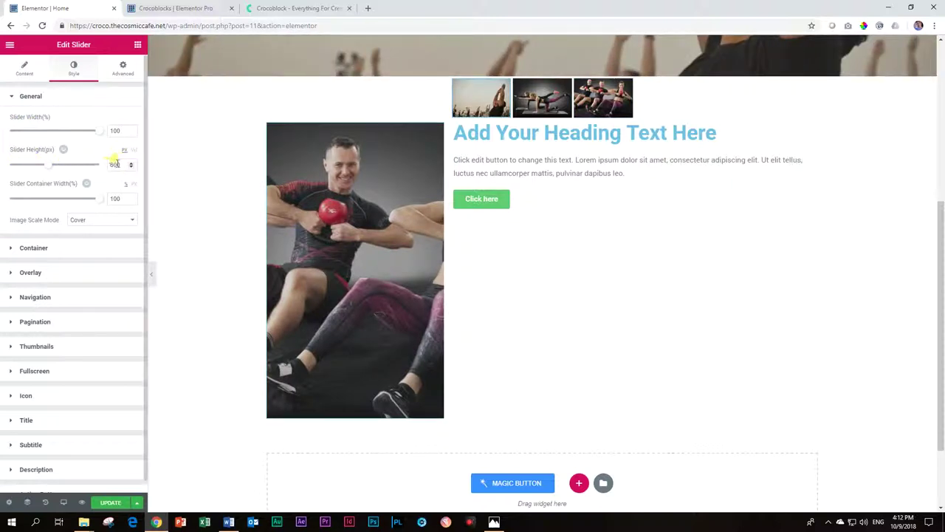
pyautogui.moveTo(123, 164); pyautogui.dragTo(94, 170)
pyautogui.write('300')
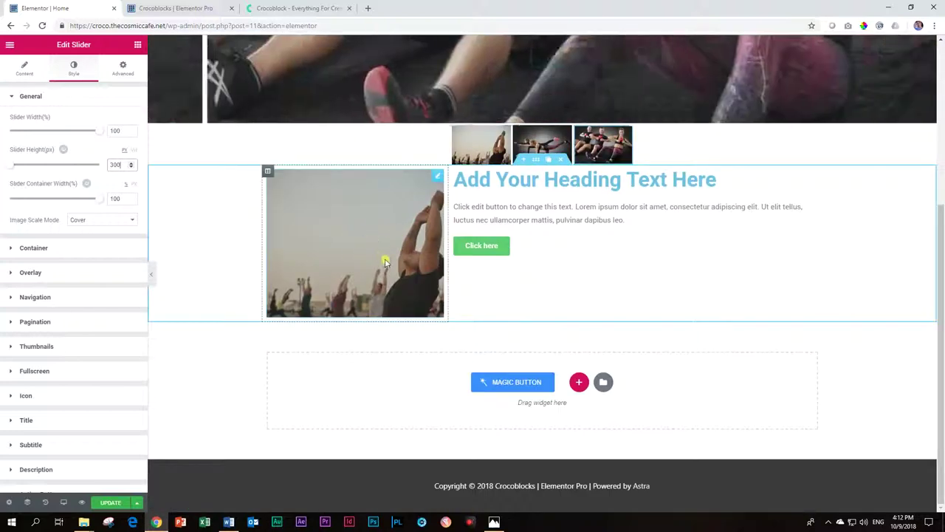
# Set the right column's Content Position to Middle
pyautogui.rightClick(696, 292)
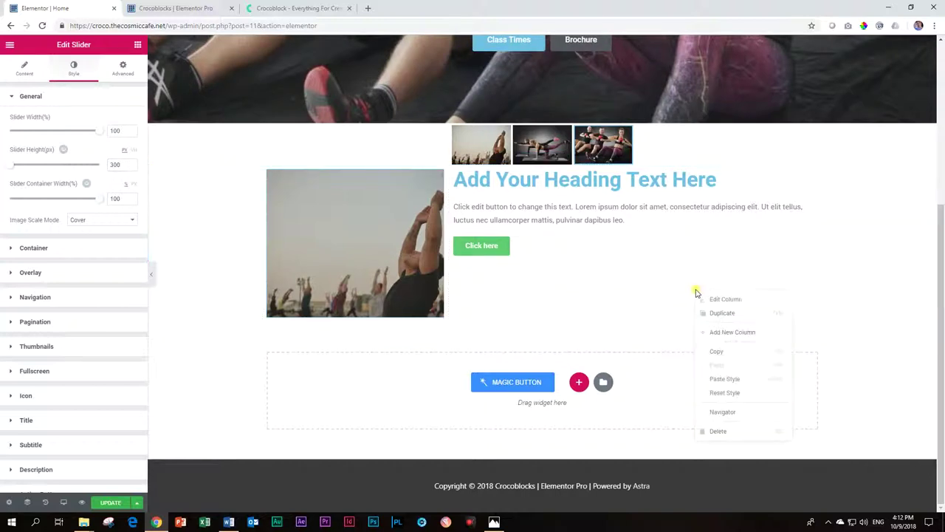
pyautogui.click(703, 300)
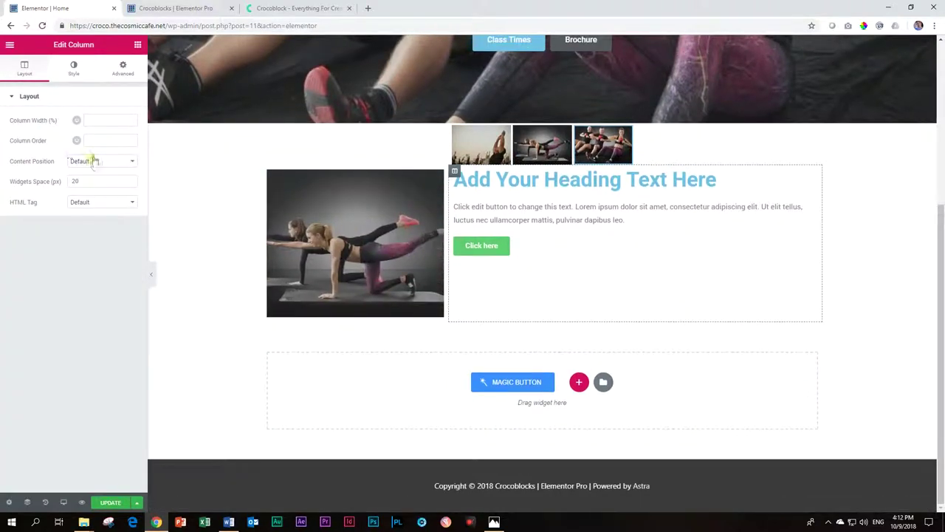
pyautogui.click(91, 161)
pyautogui.click(91, 189)
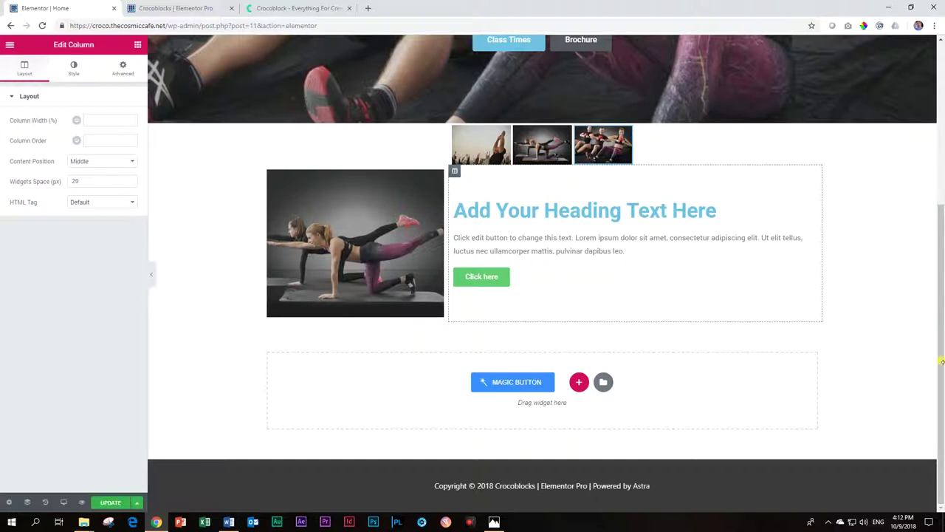
pyautogui.scroll(4, 780, 160)
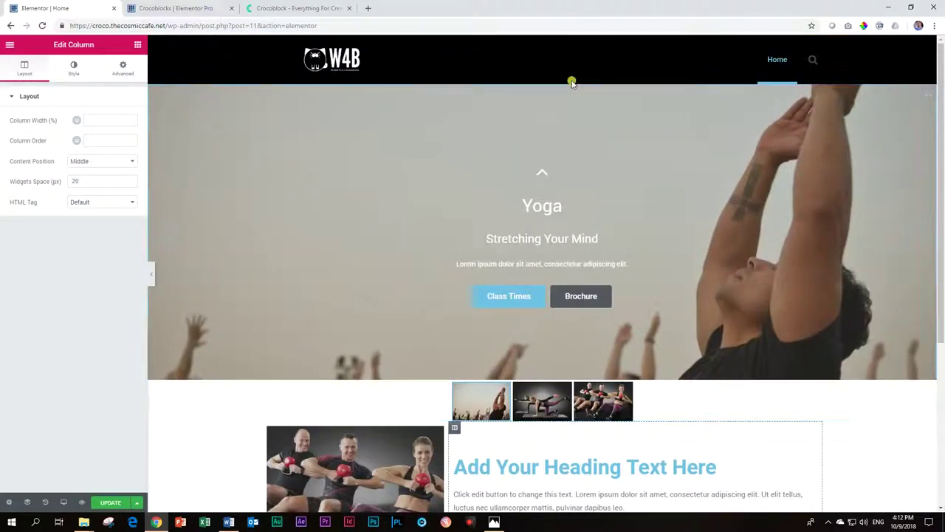
# Delete the Yoga hero and gallery section
pyautogui.click(560, 79)
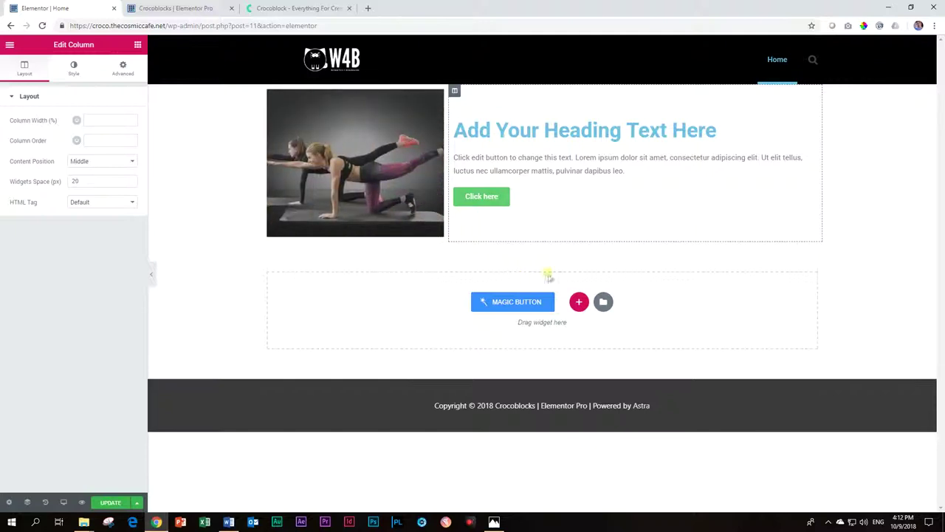
# Switch to the Crocoblock website tab
pyautogui.click(274, 9)
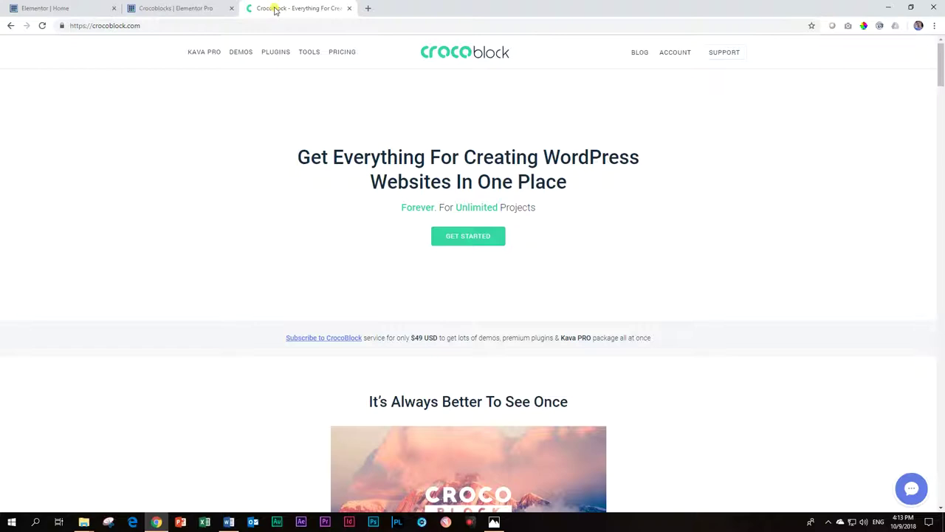
# Go to PLUGINS, open the JetElements page and scroll through its widgets like Advanced Carousel and Slider
pyautogui.click(272, 56)
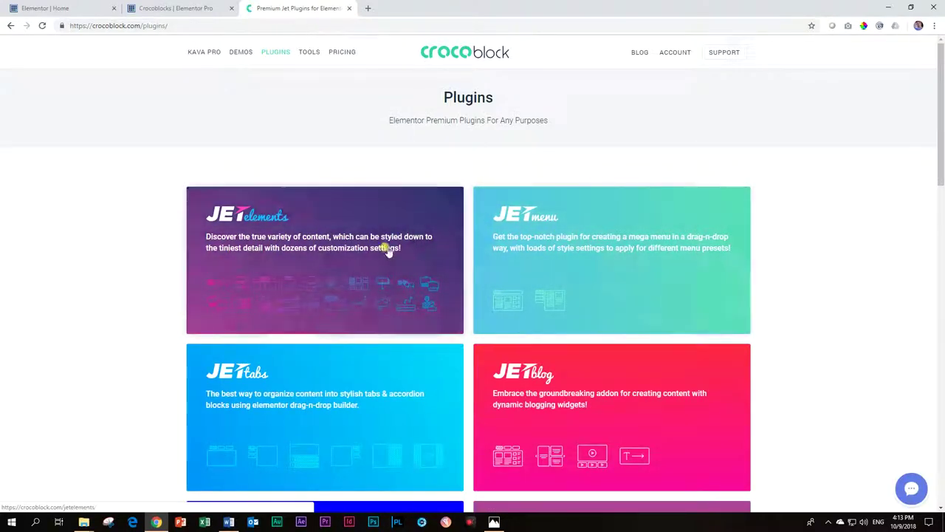
pyautogui.scroll(-2, 386, 250)
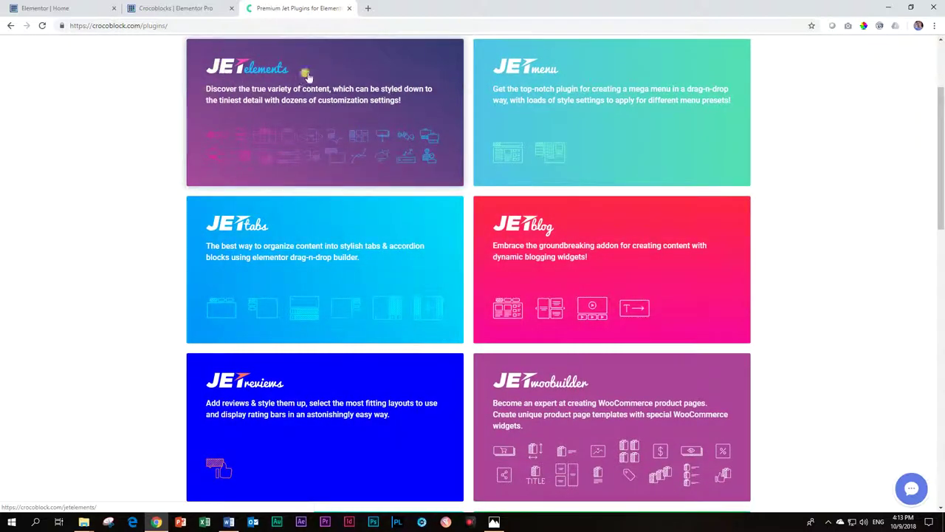
pyautogui.click(273, 79)
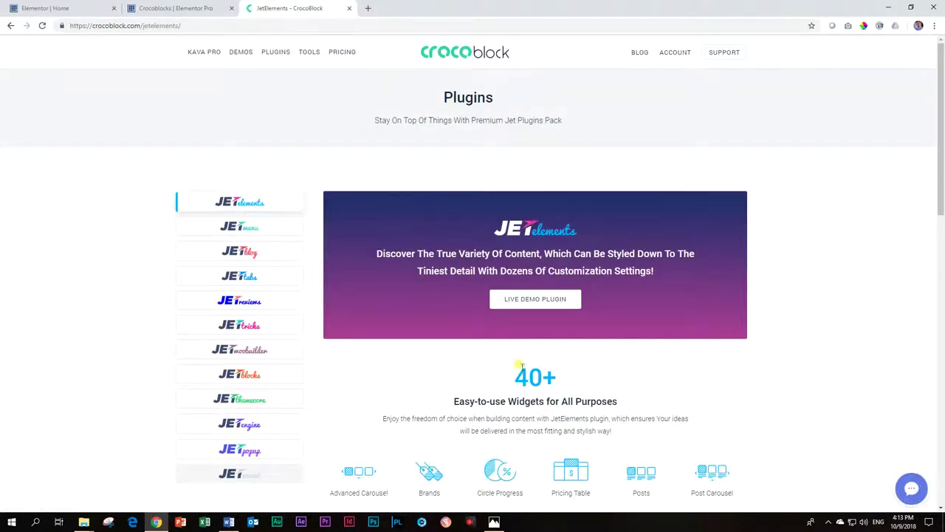
pyautogui.scroll(-2, 522, 367)
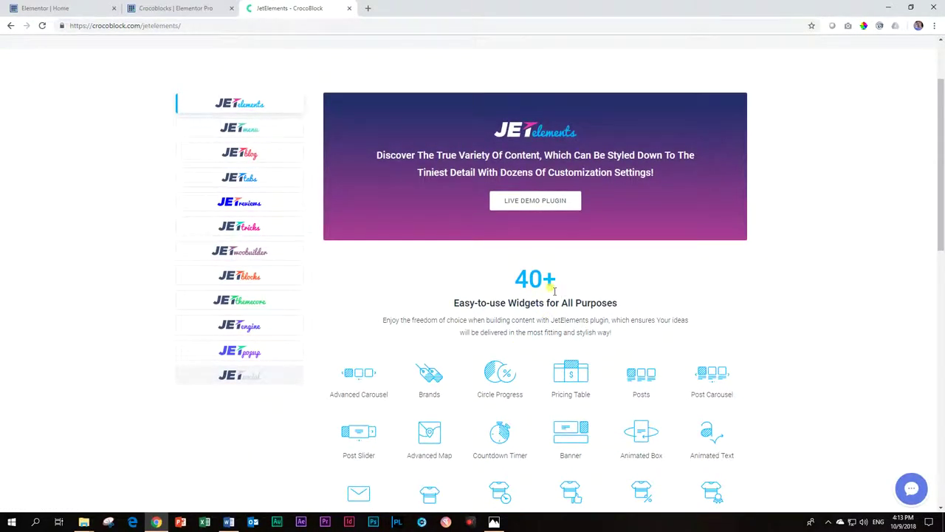
pyautogui.scroll(-5, 558, 307)
pyautogui.scroll(-2, 579, 258)
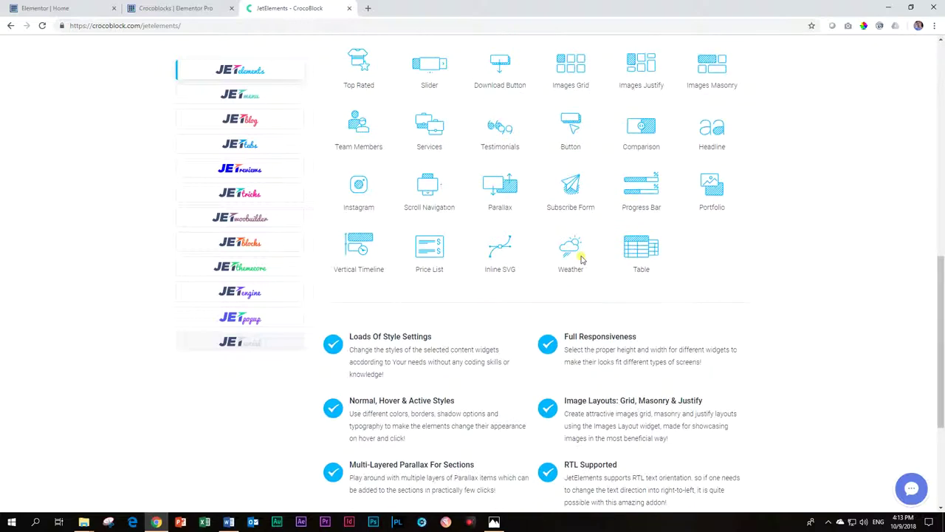
pyautogui.scroll(4, 583, 257)
pyautogui.scroll(-2, 582, 260)
pyautogui.scroll(-3, 581, 258)
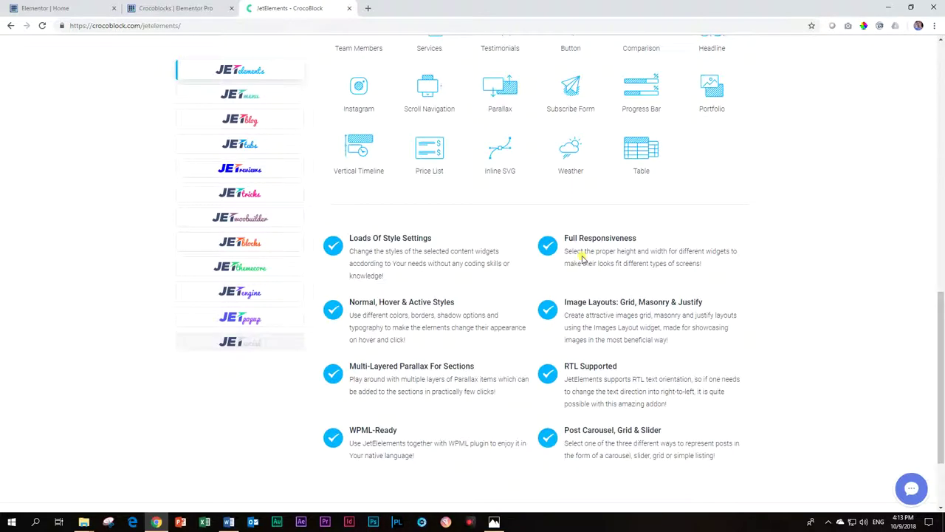
pyautogui.scroll(-2, 582, 257)
pyautogui.scroll(8, 582, 258)
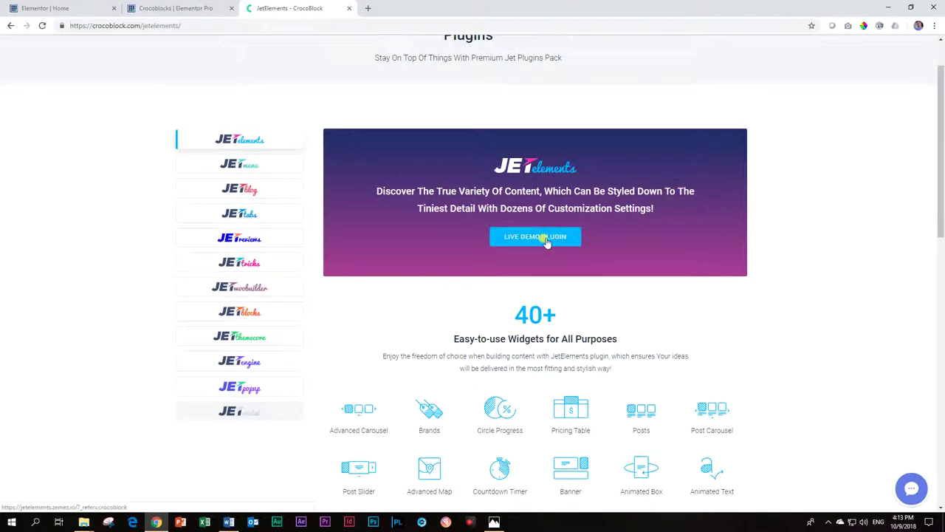
pyautogui.scroll(2, 546, 242)
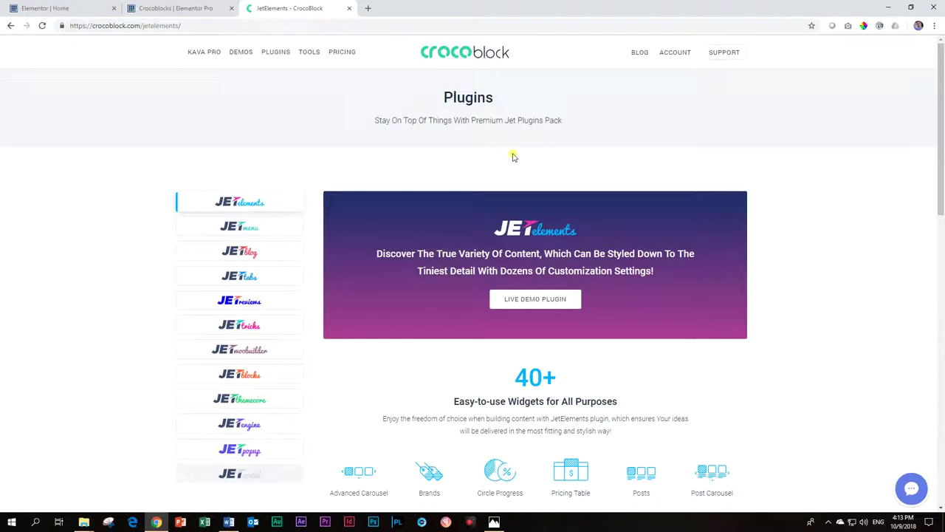
# Check the PRICING page's $49 annual and $299 lifetime plans, then go back to the Elementor | Home tab
pyautogui.click(343, 54)
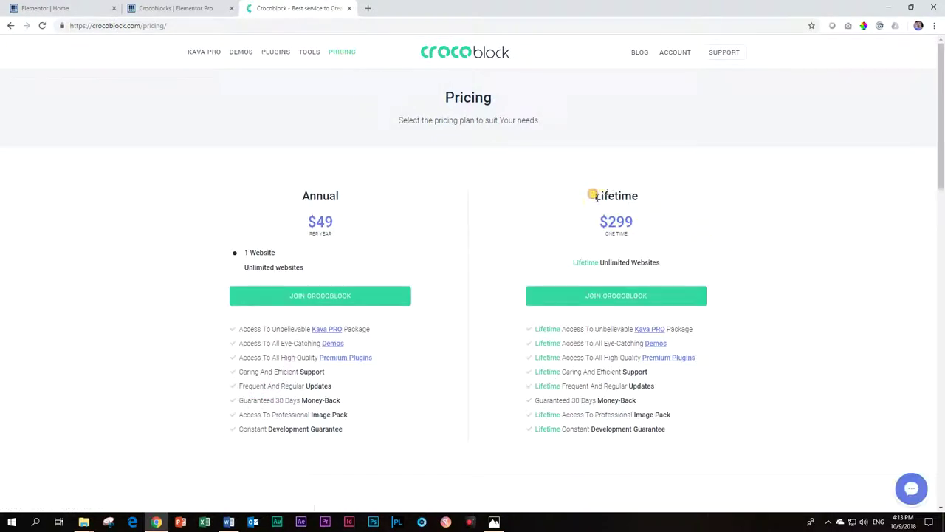
pyautogui.moveTo(592, 195); pyautogui.dragTo(668, 220)
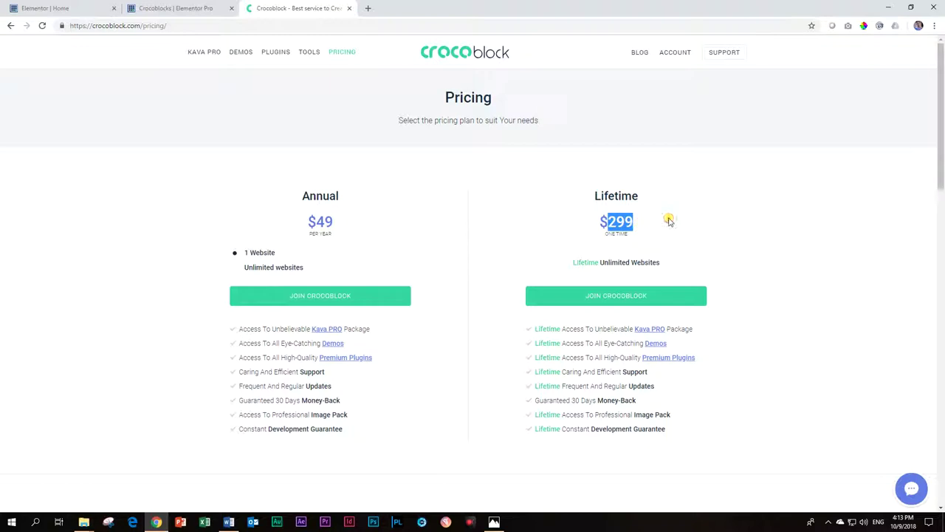
pyautogui.click(668, 220)
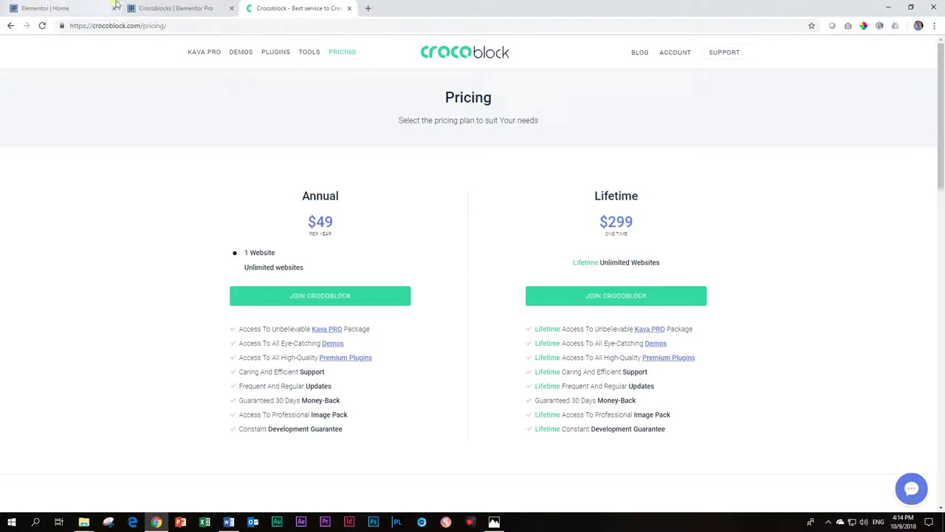
pyautogui.click(161, 6)
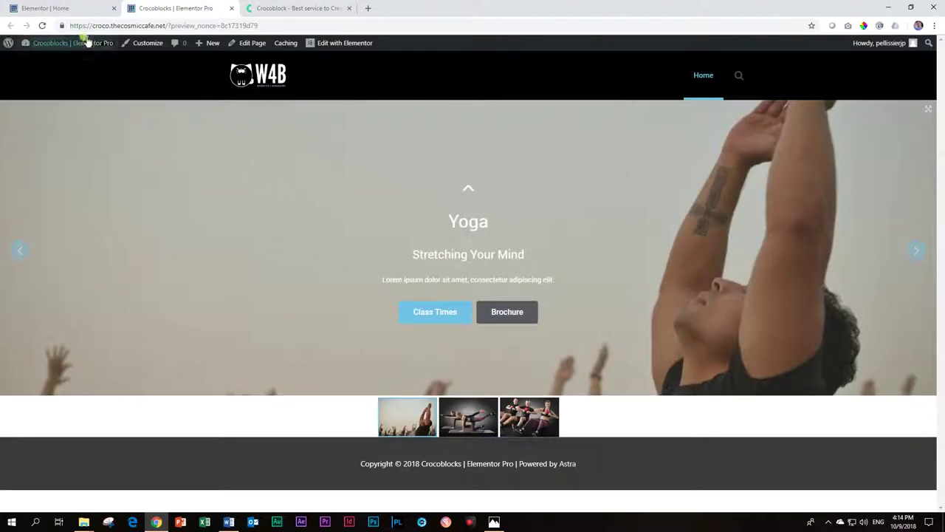
pyautogui.click(89, 8)
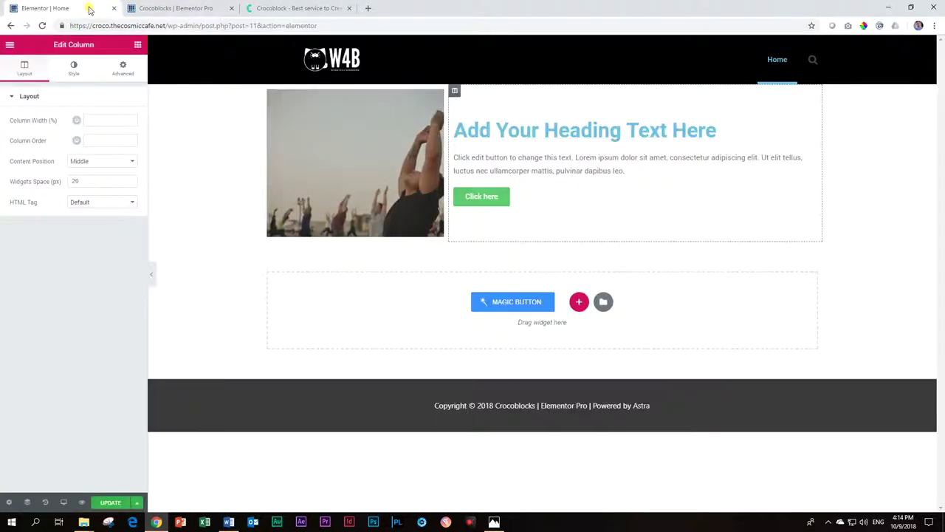